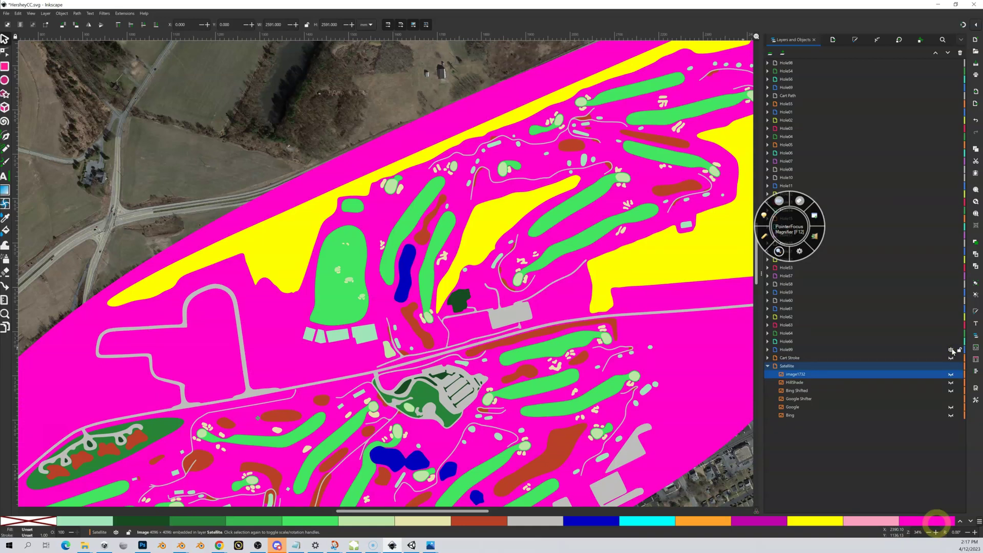
Step: Hide the magenta Hole99 background layer so the satellite image shows behind the course shapes
click(951, 350)
scroll(484, 217, right, 1)
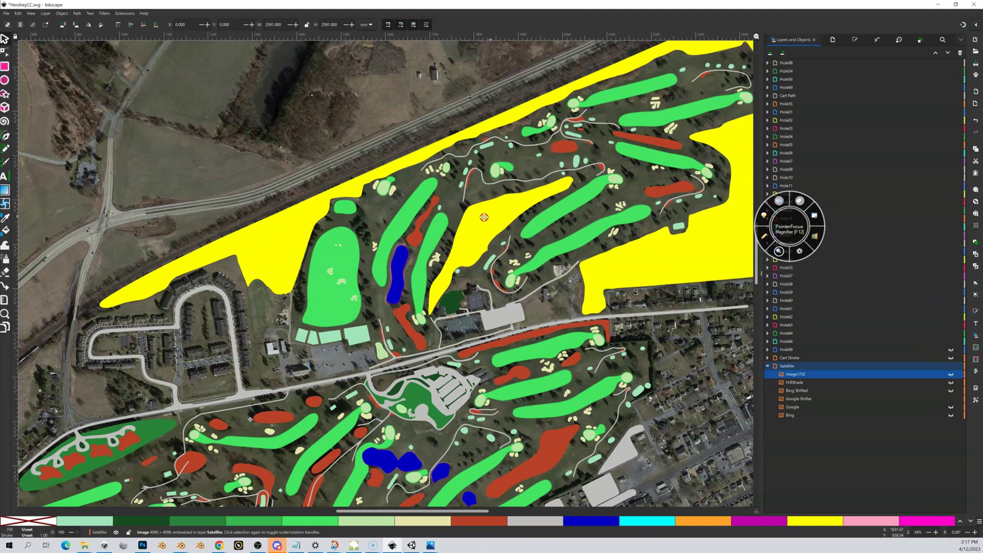
scroll(484, 217, right, 1)
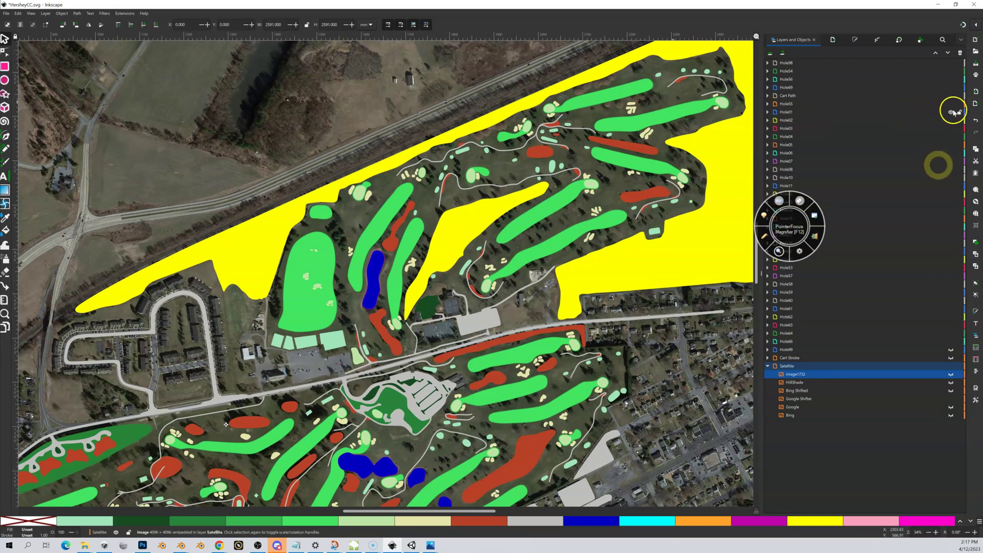
Step: Toggle the Hole01 layer's visibility repeatedly to compare its shapes with the satellite image, leaving it shown
click(952, 112)
click(952, 112)
click(952, 112)
click(952, 112)
click(952, 112)
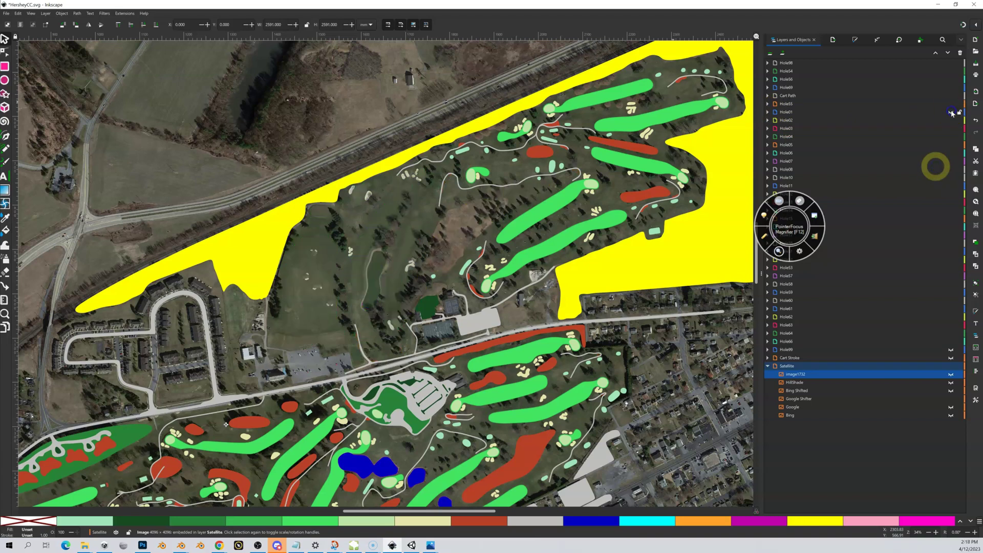
click(952, 112)
click(952, 112)
click(952, 111)
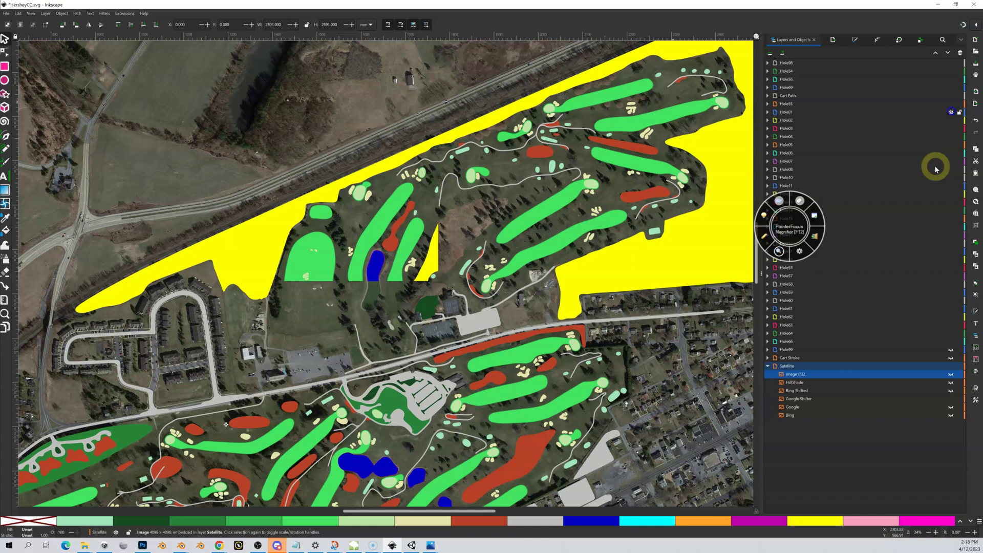
click(951, 112)
click(952, 112)
click(952, 111)
click(952, 111)
click(952, 111)
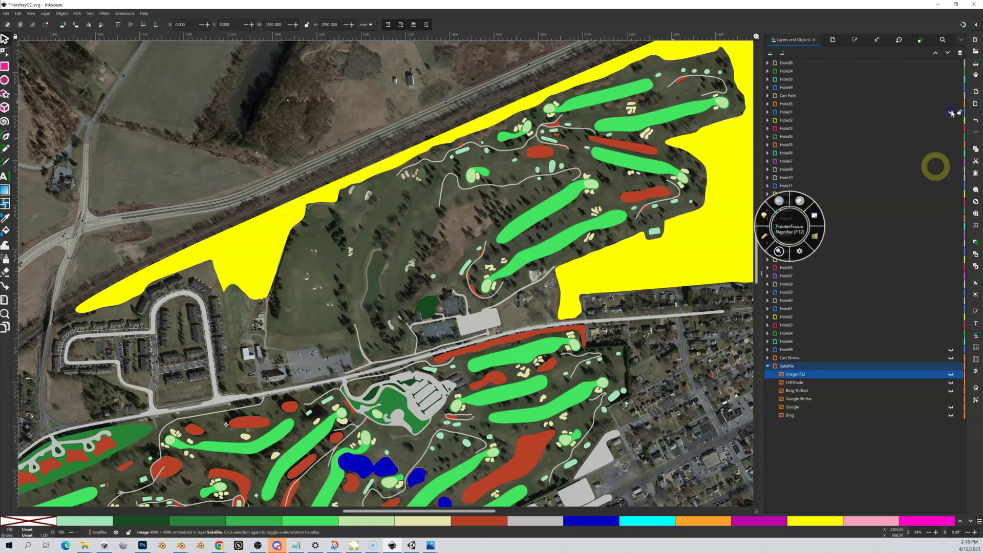
click(951, 111)
click(951, 112)
click(951, 112)
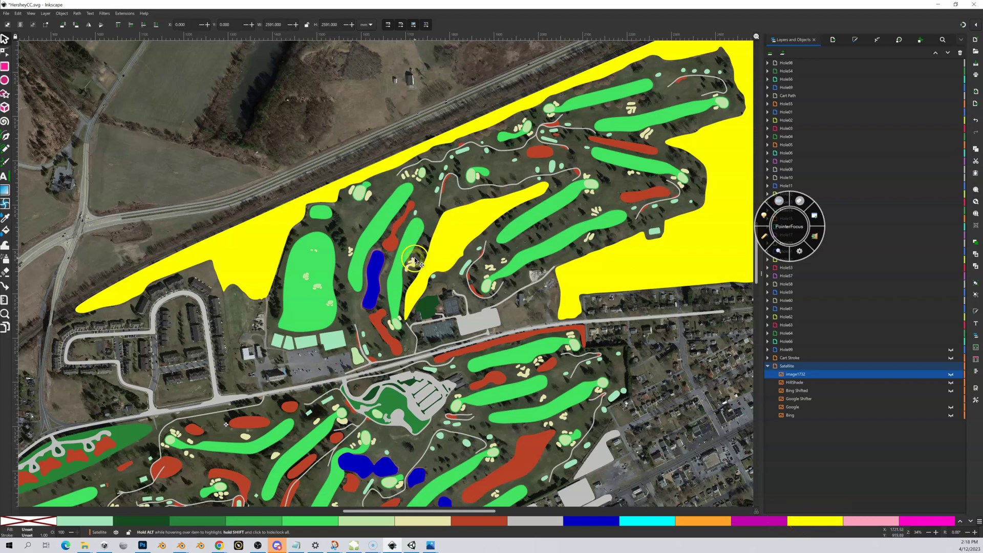
click(395, 238)
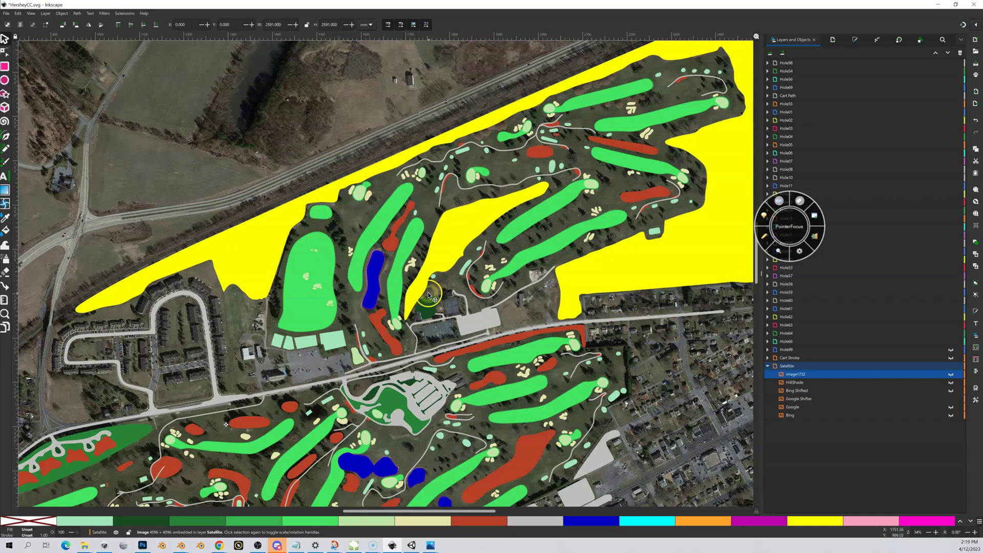
drag(433, 296, 378, 304)
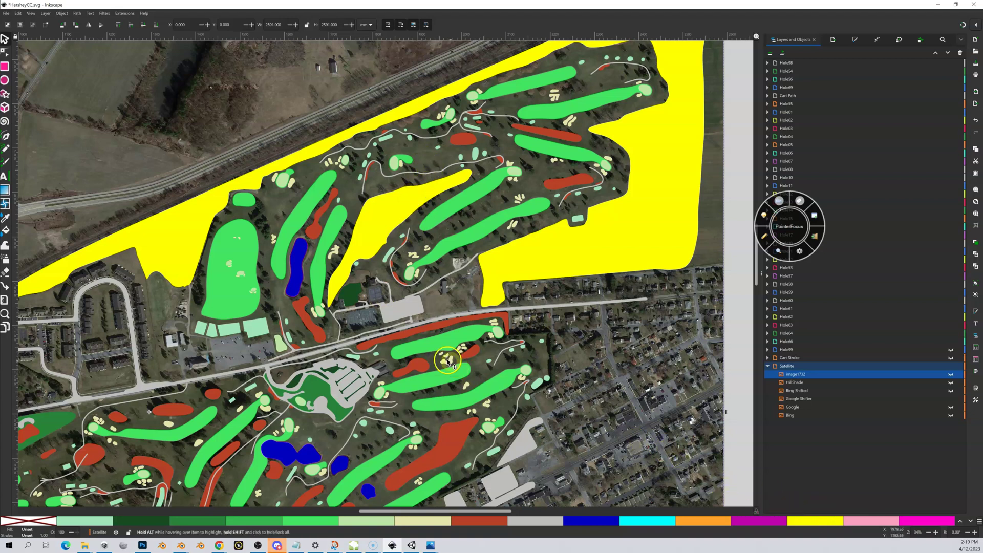
click(422, 349)
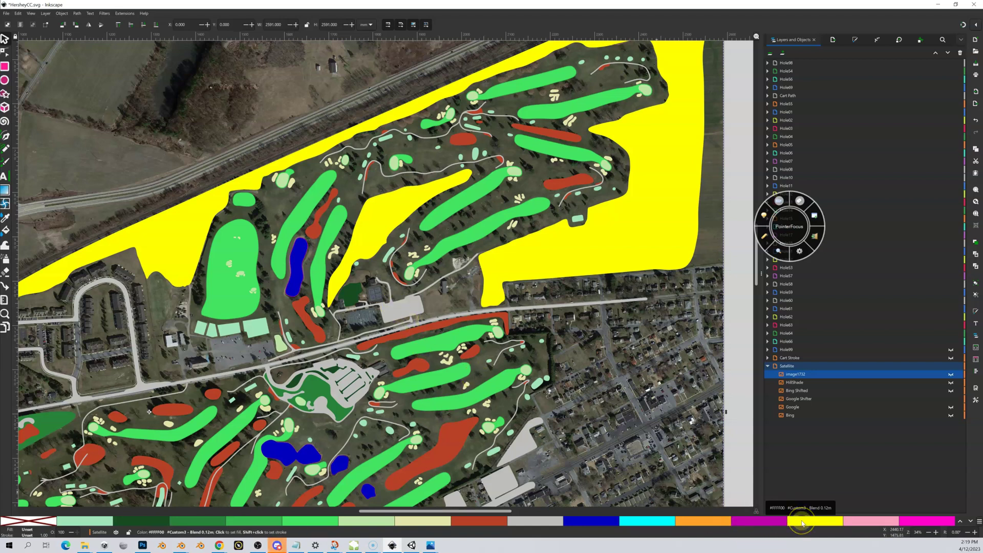
click(554, 224)
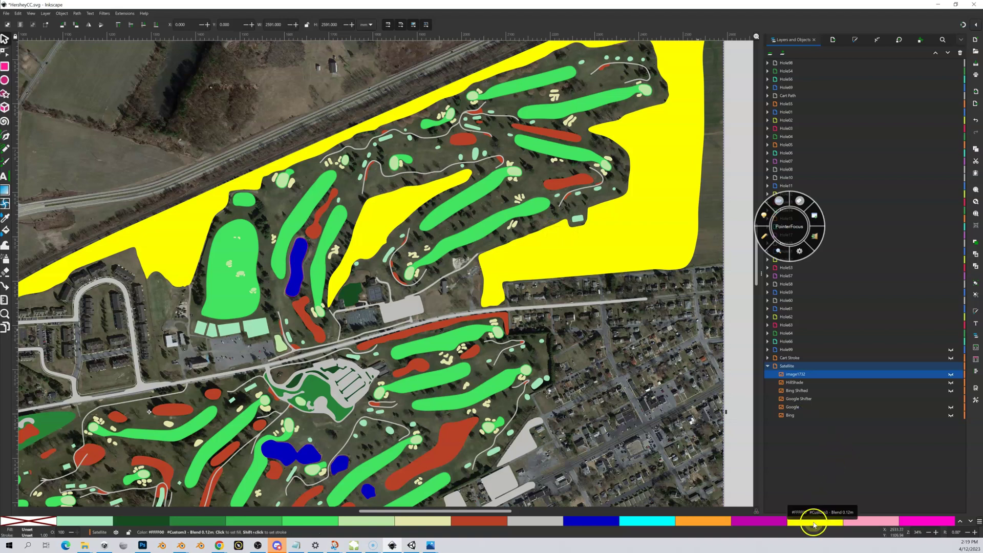
click(520, 234)
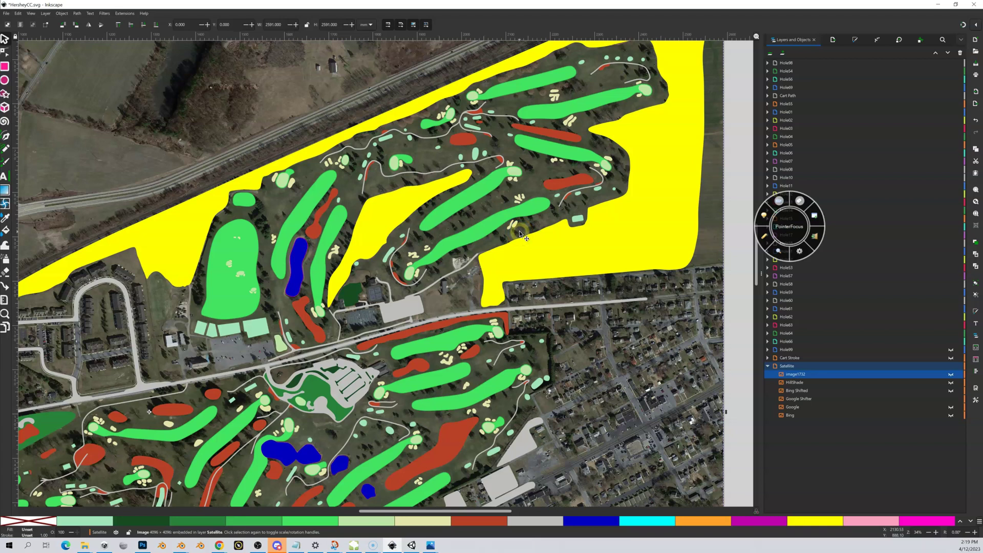
Step: Show the magenta Hole99 background layer to view its extent and hide it again
click(952, 350)
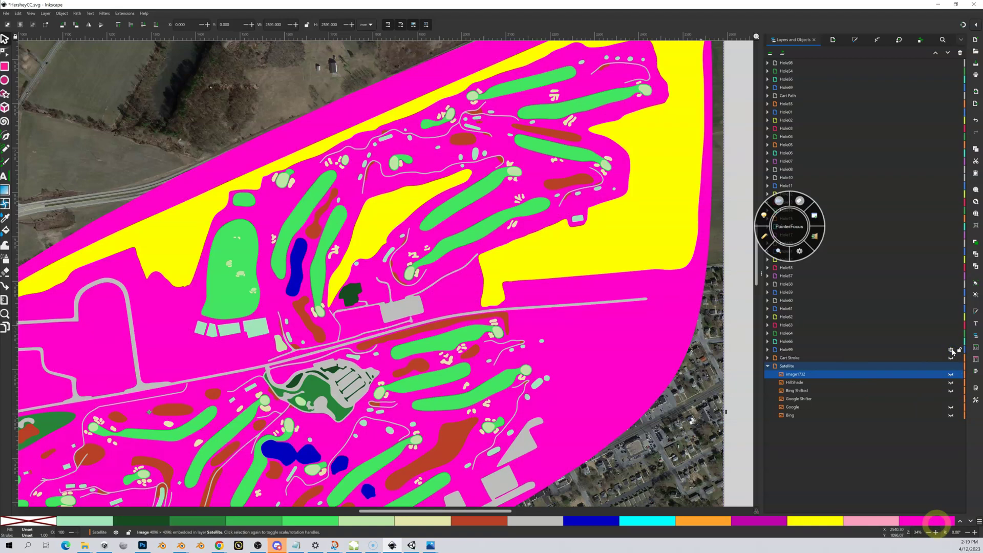
click(951, 350)
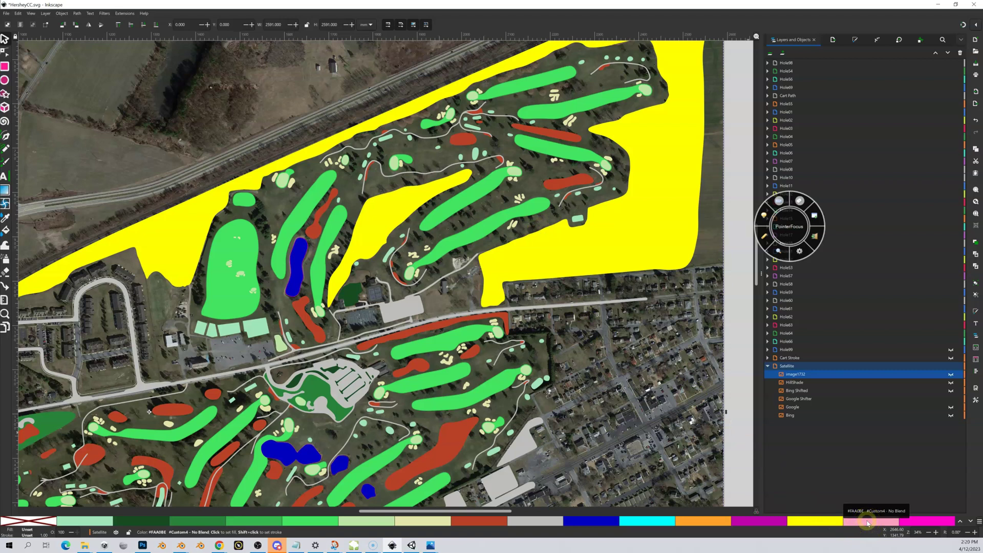
Step: Inspect the blue lake beside the driving range by selecting its fill shape and the purple Custom2 blend shape beneath it
drag(248, 354, 315, 303)
drag(292, 368, 345, 314)
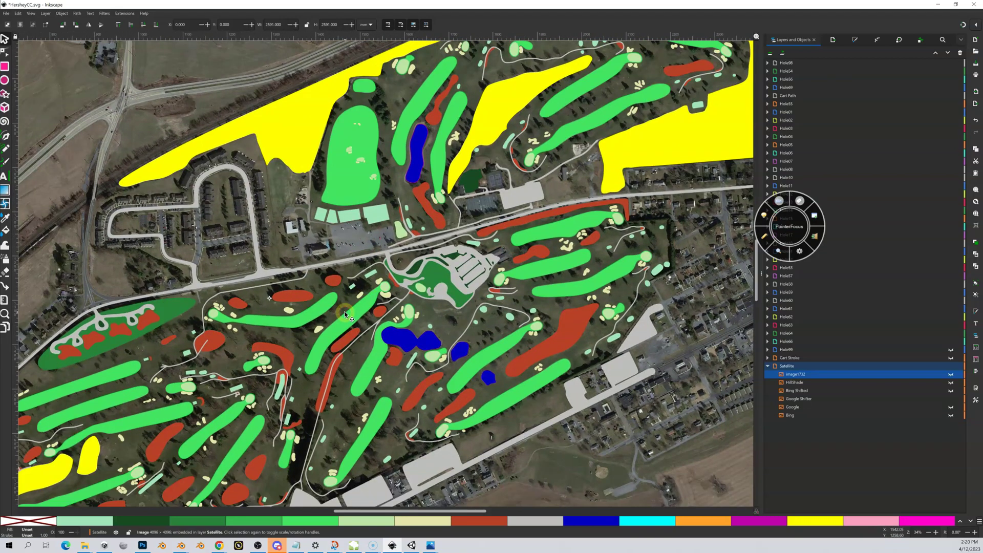
drag(396, 213, 391, 305)
key(shift+equal)
key(shift+equal)
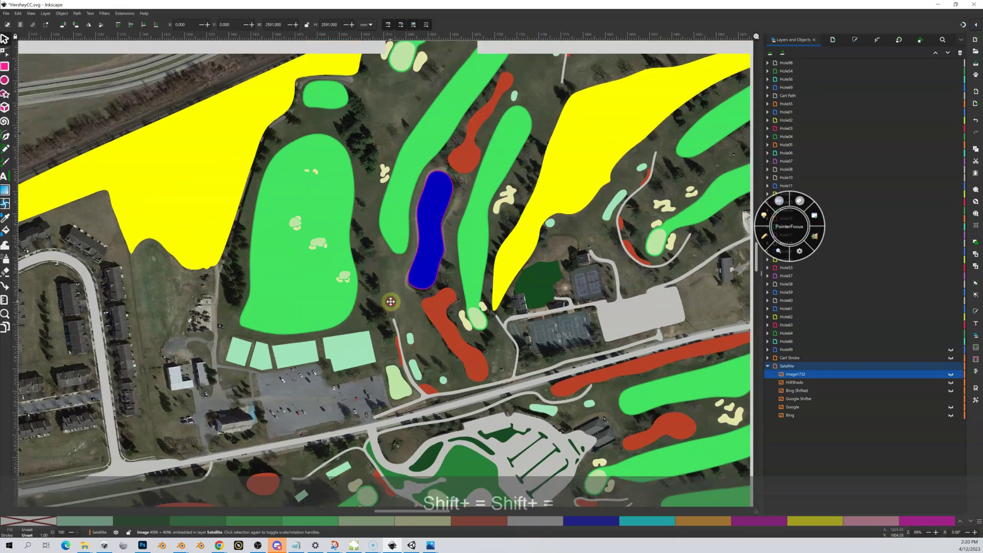
key(shift+equal)
key(shift+equal)
key(shift+equal)
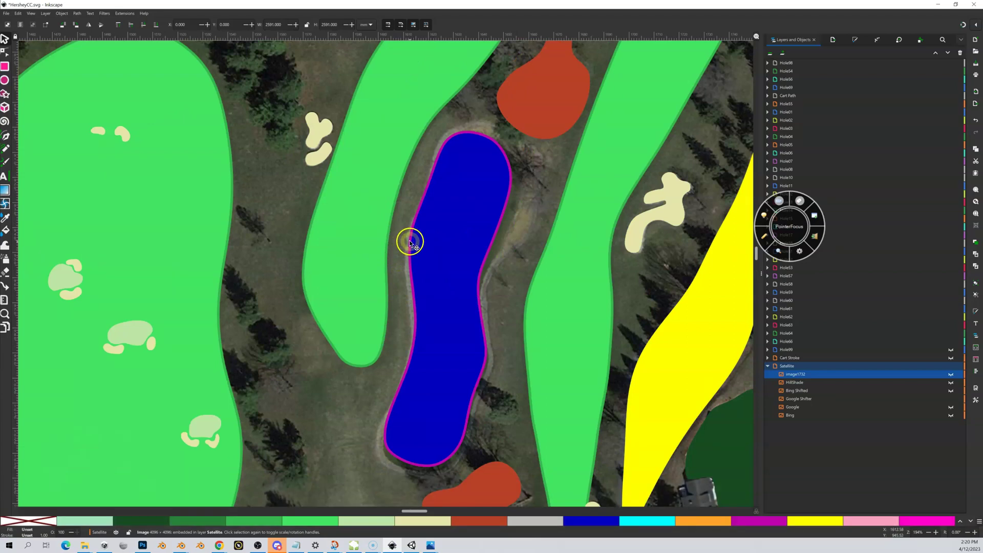
click(410, 245)
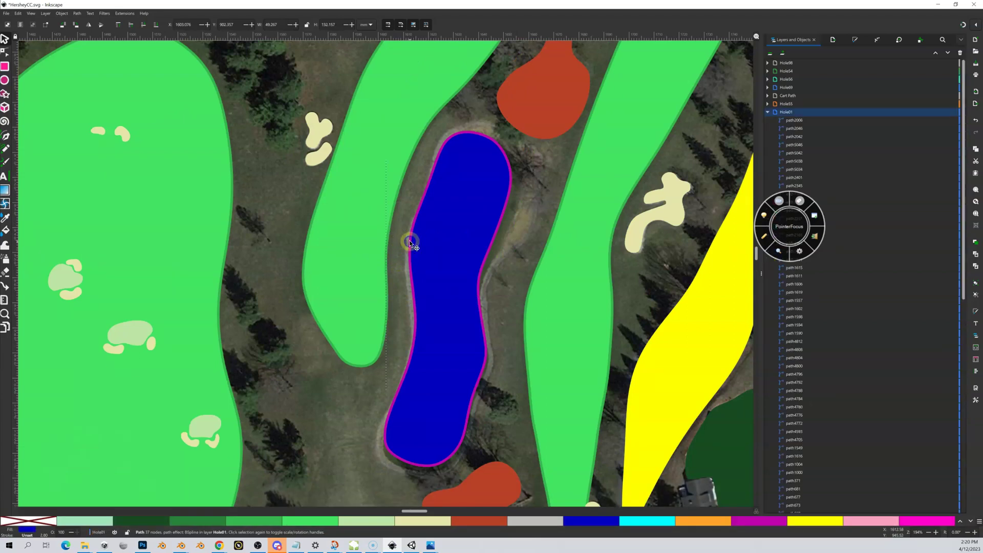
click(468, 132)
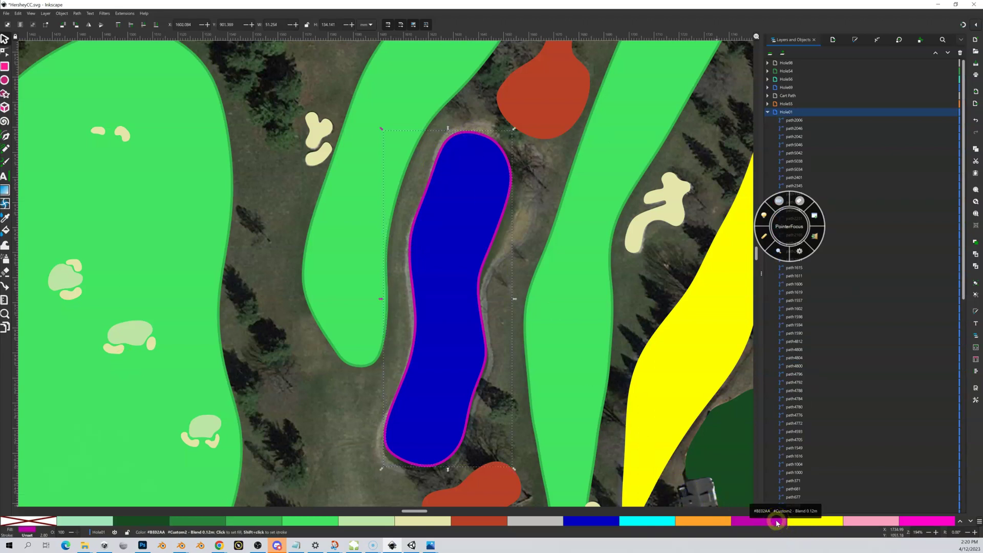
click(763, 522)
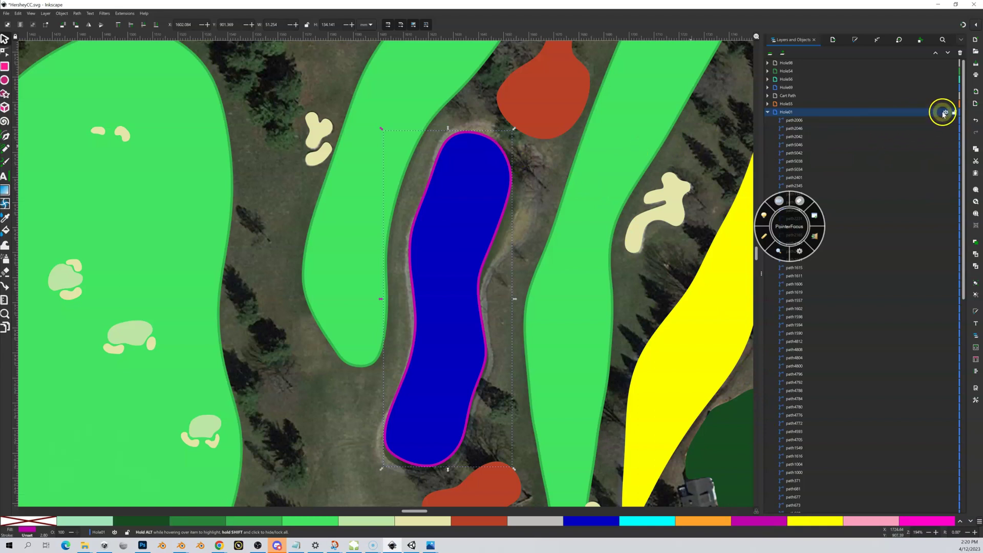
Step: Hide the Hole01 layer to examine the lake's bank on the satellite image, and show the layer again
click(945, 112)
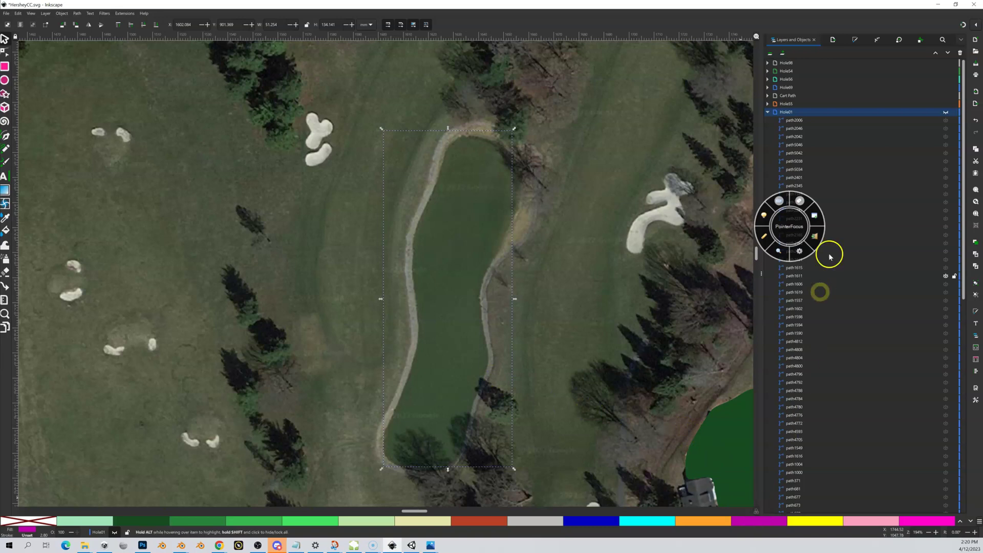
click(947, 113)
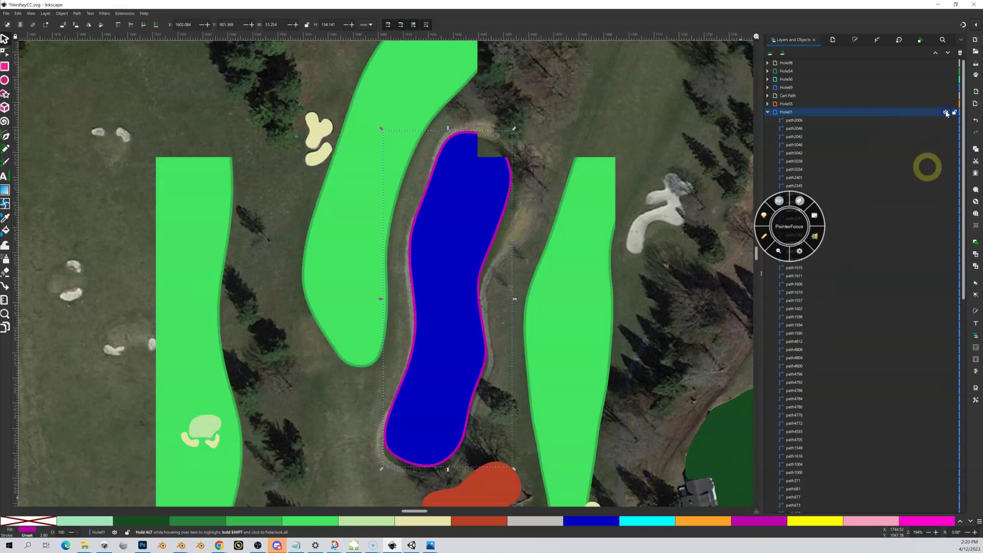
Step: Collapse the Hole01 layer's list of paths
scroll(456, 222, down, 1)
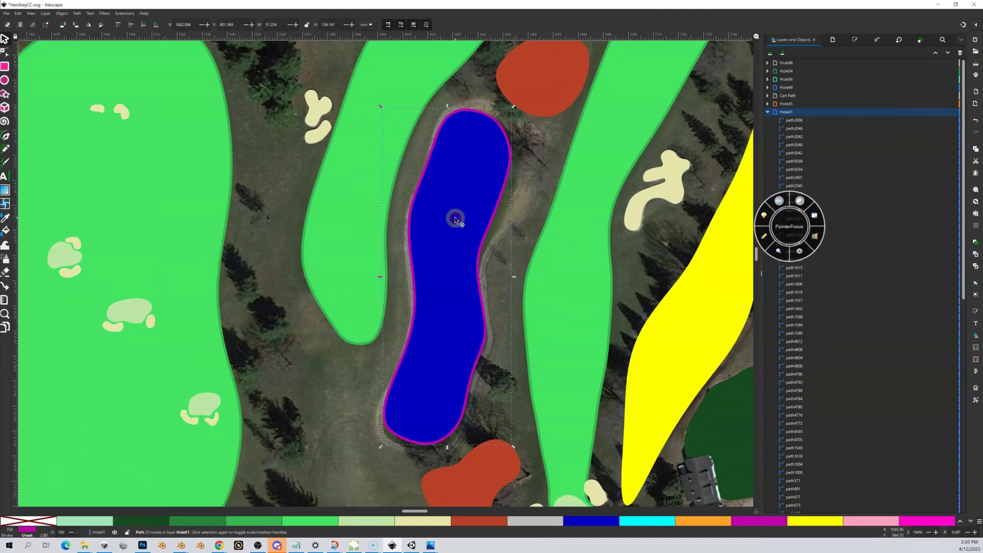
key(minus)
key(minus)
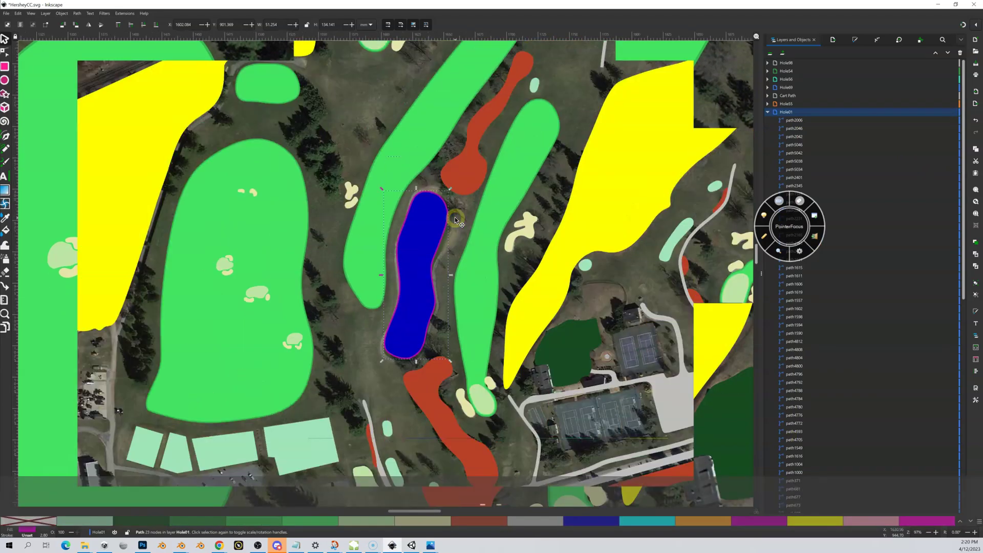
scroll(405, 217, right, 4)
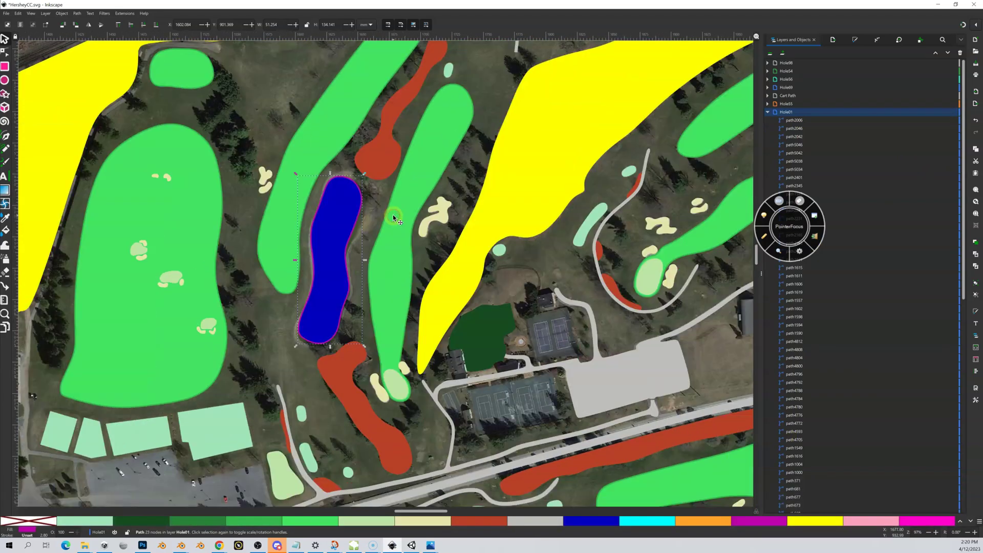
click(768, 111)
Step: Examine the traced fairways, lakes, paths and yellow areas from the driving range down to the southwest end of the course
scroll(517, 276, down, 3)
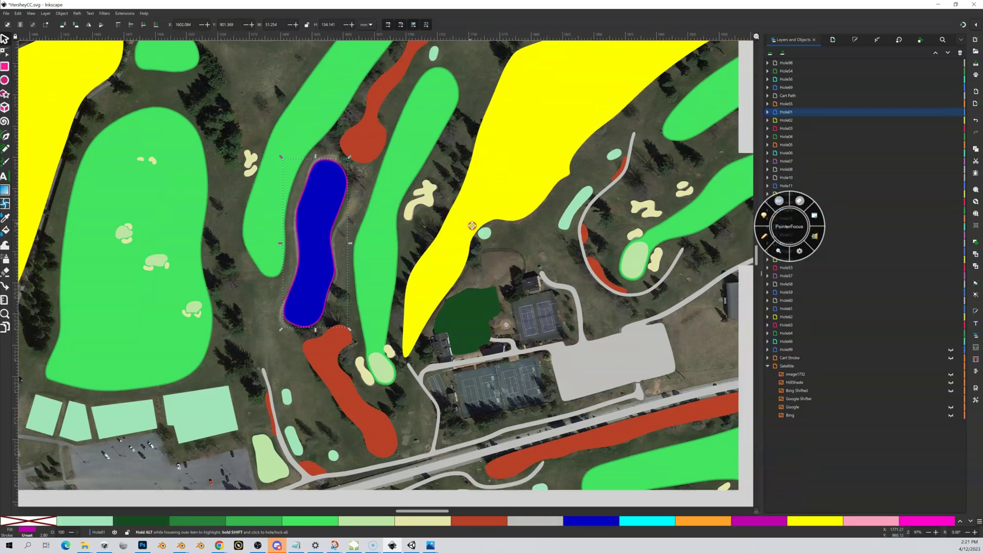
scroll(466, 256, right, 3)
scroll(488, 191, down, 10)
scroll(489, 191, left, 8)
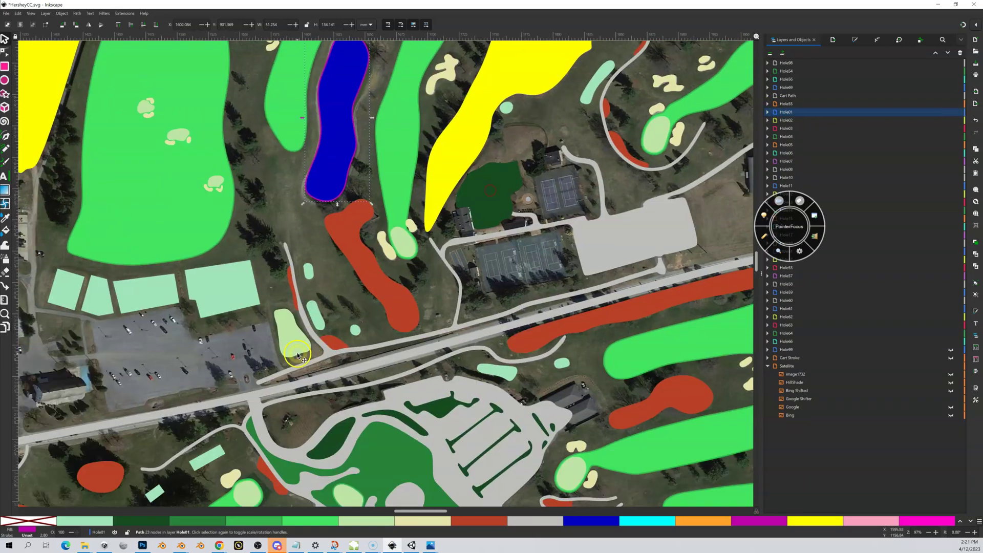
scroll(403, 302, down, 3)
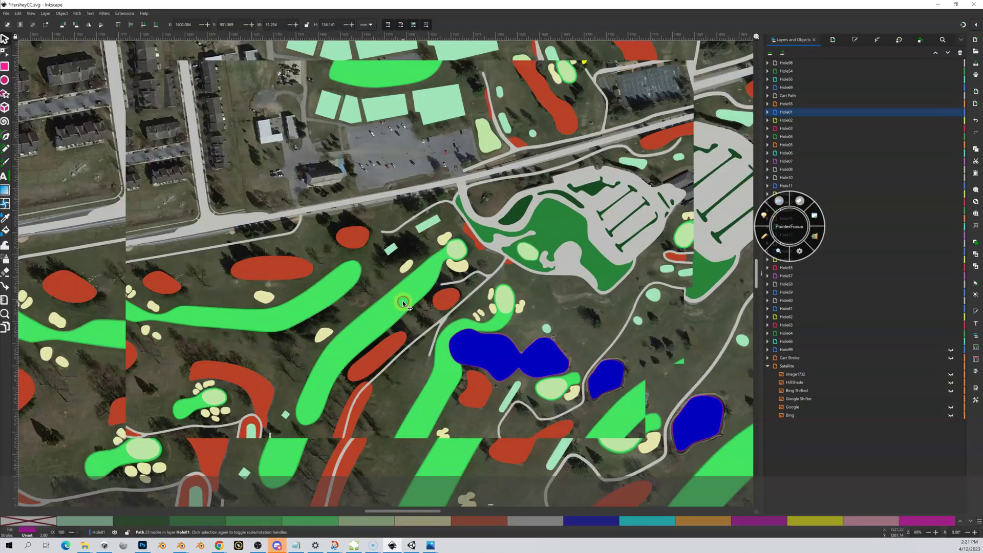
scroll(358, 358, down, 6)
scroll(358, 358, left, 4)
scroll(323, 365, down, 2)
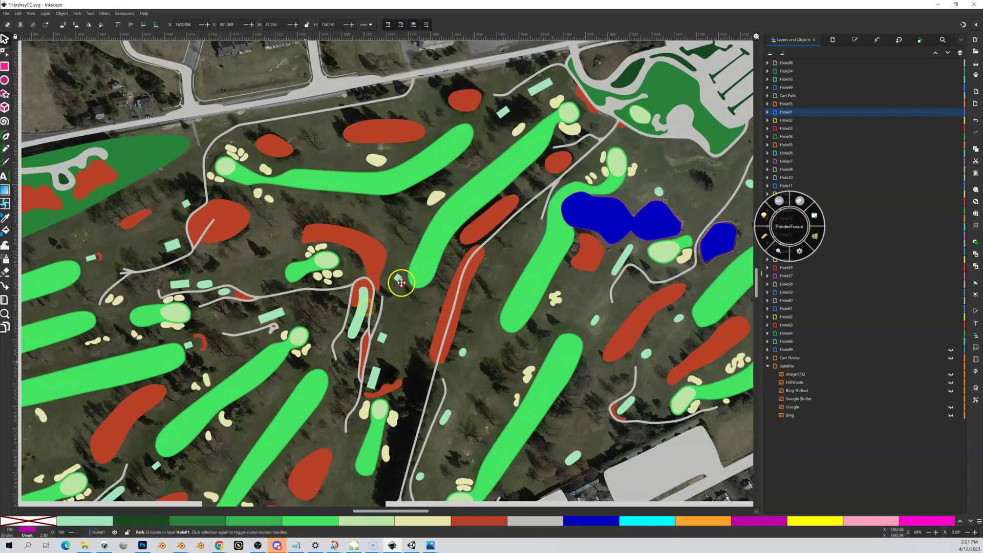
scroll(338, 349, down, 5)
scroll(360, 321, left, 5)
scroll(360, 322, down, 8)
scroll(360, 321, left, 10)
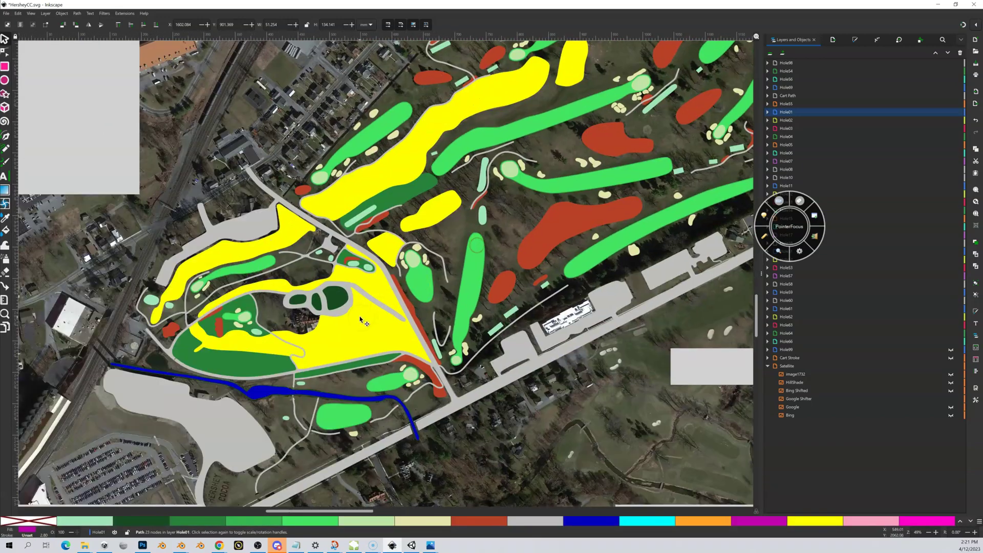
scroll(345, 351, down, 2)
scroll(344, 351, left, 4)
scroll(344, 351, down, 2)
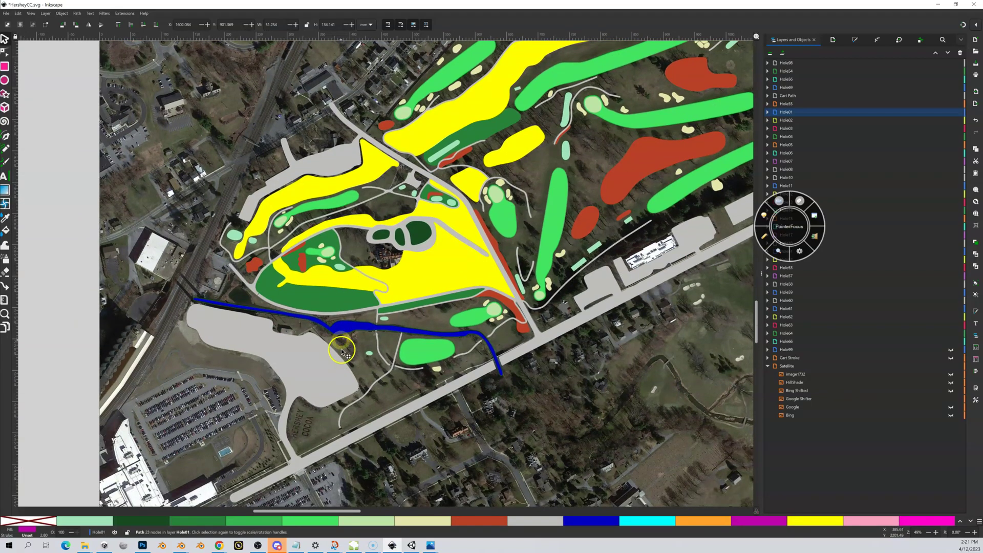
Step: Select the large yellow area at the southwest end and toggle its layer's visibility against the satellite image, leaving it hidden
click(413, 270)
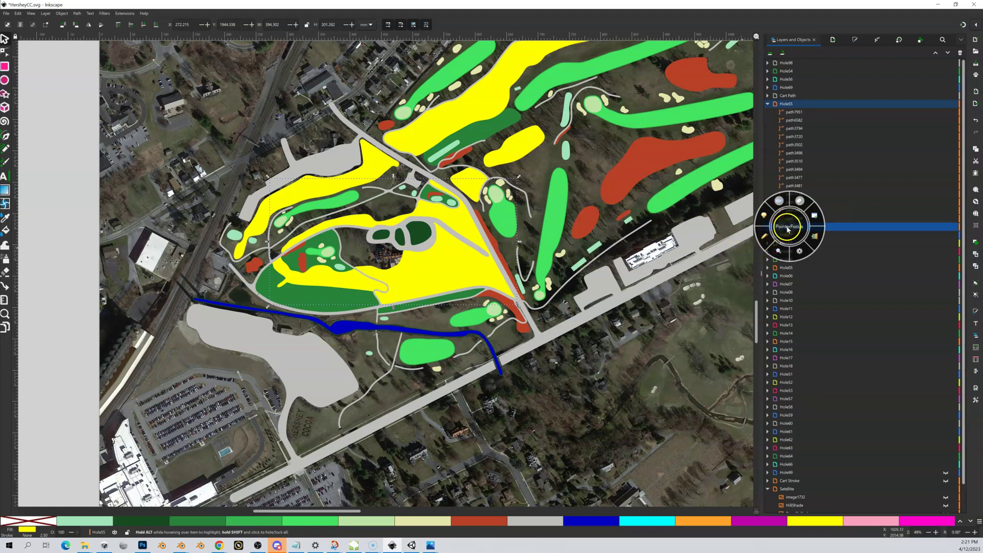
key(Escape)
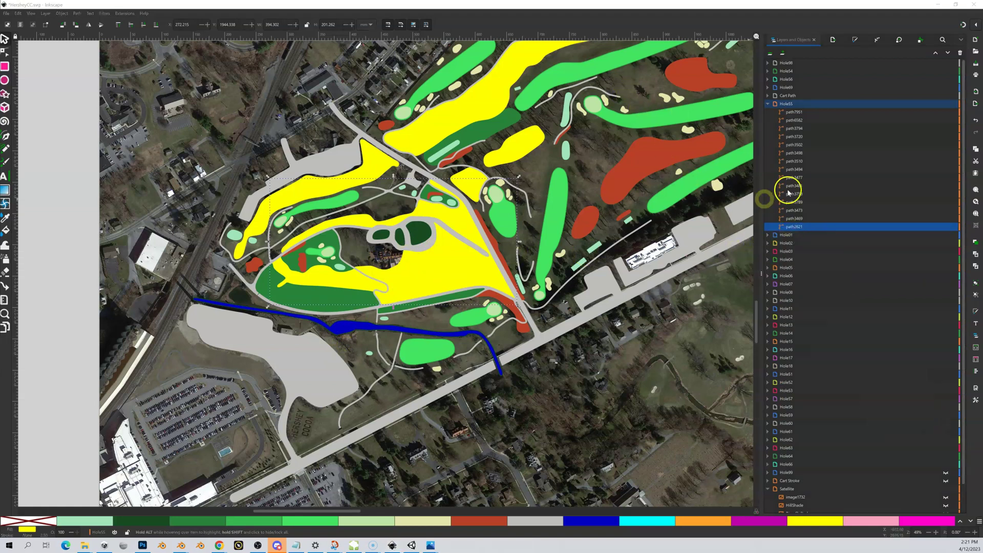
click(947, 104)
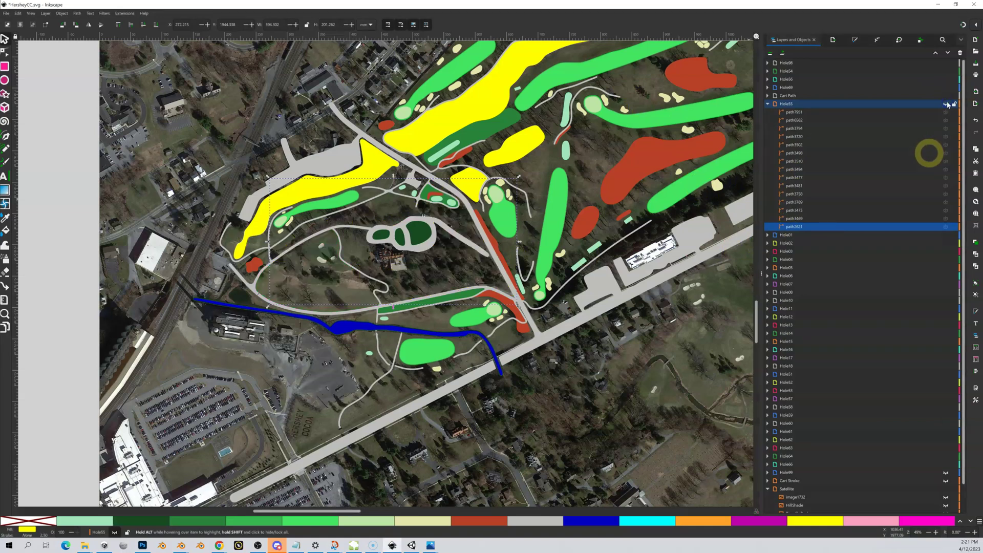
click(947, 105)
click(947, 104)
click(947, 105)
click(947, 105)
click(947, 105)
click(947, 104)
click(948, 104)
click(947, 104)
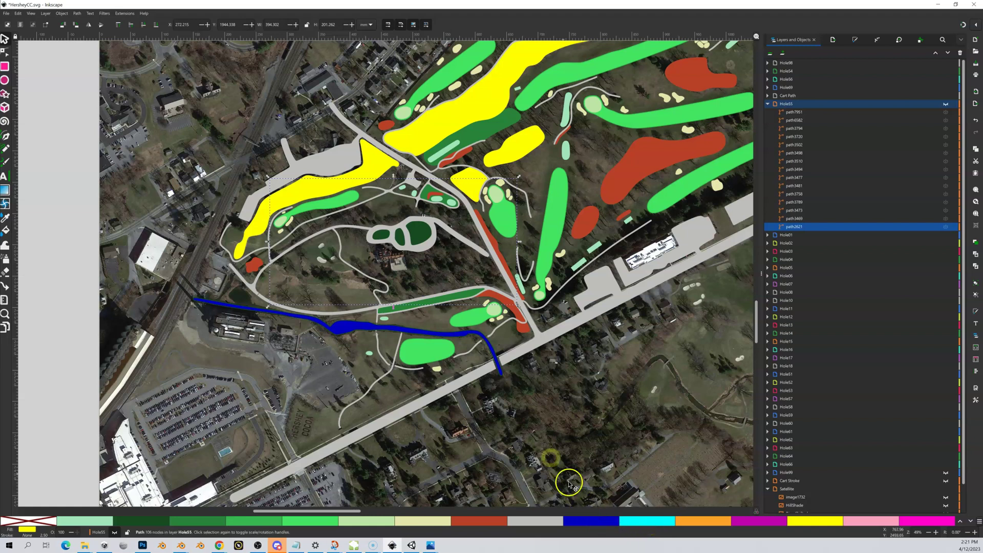
key(shift+equal)
key(shift+equal)
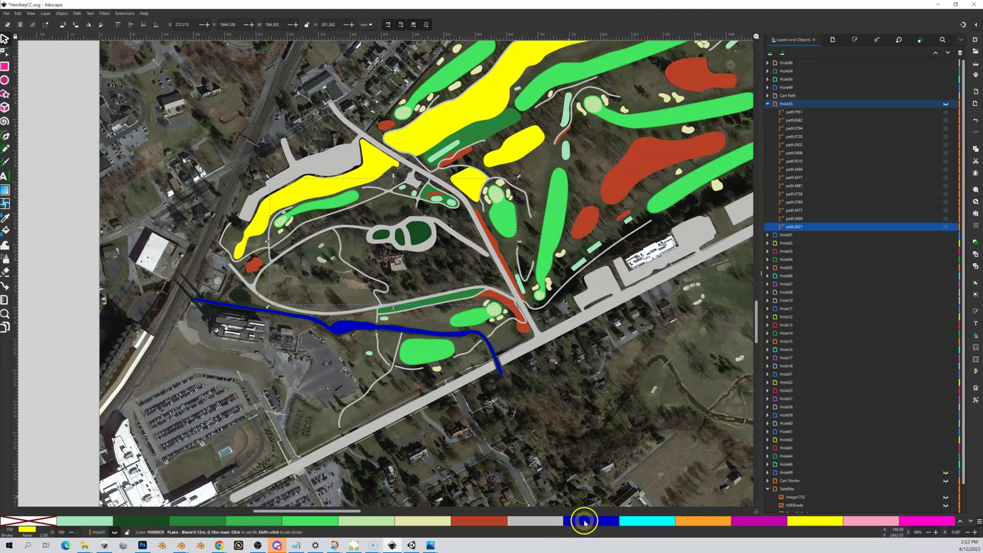
Step: Examine the clubhouse and the dark green areas north of it on the satellite image
key(shift+equal)
key(shift+equal)
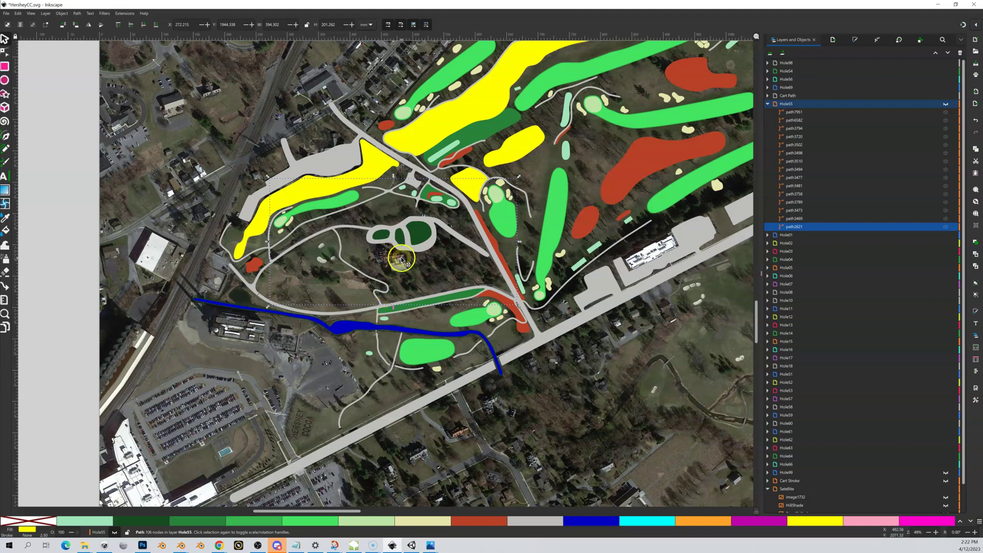
drag(400, 257, 361, 274)
scroll(361, 274, up, 1)
click(372, 282)
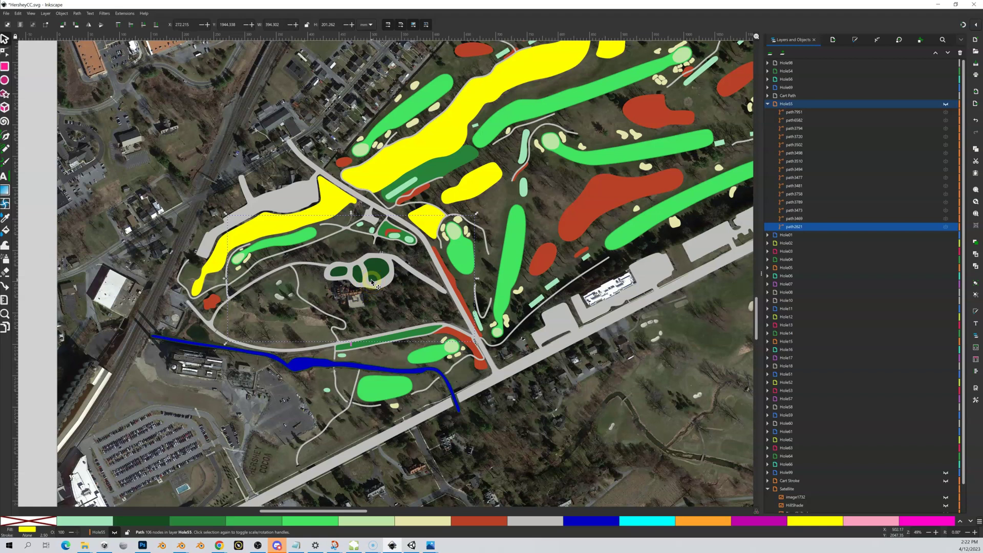
click(407, 274)
click(365, 284)
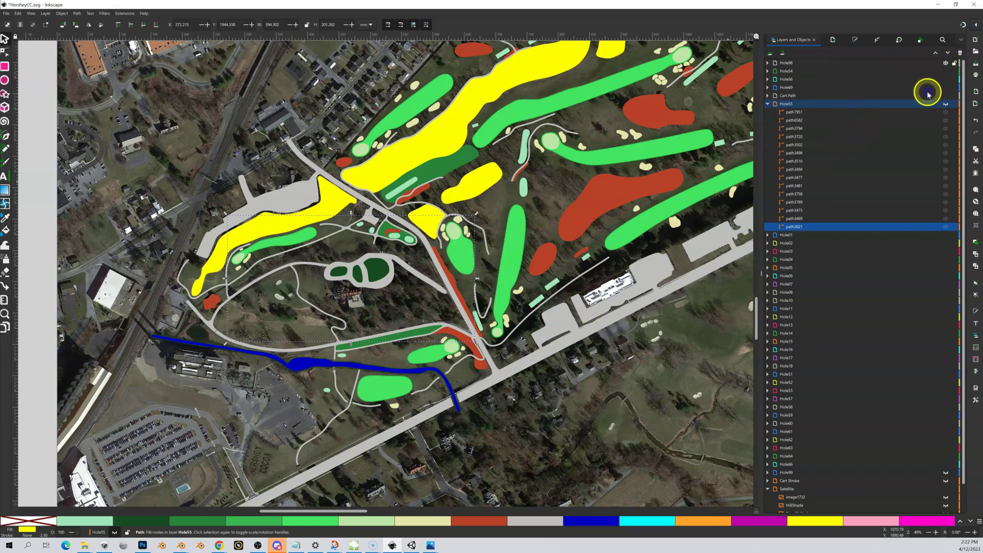
Step: Toggle the visibility of the topmost layer with the roads and blue creek against the satellite image, leaving it hidden
click(946, 63)
click(946, 63)
click(946, 63)
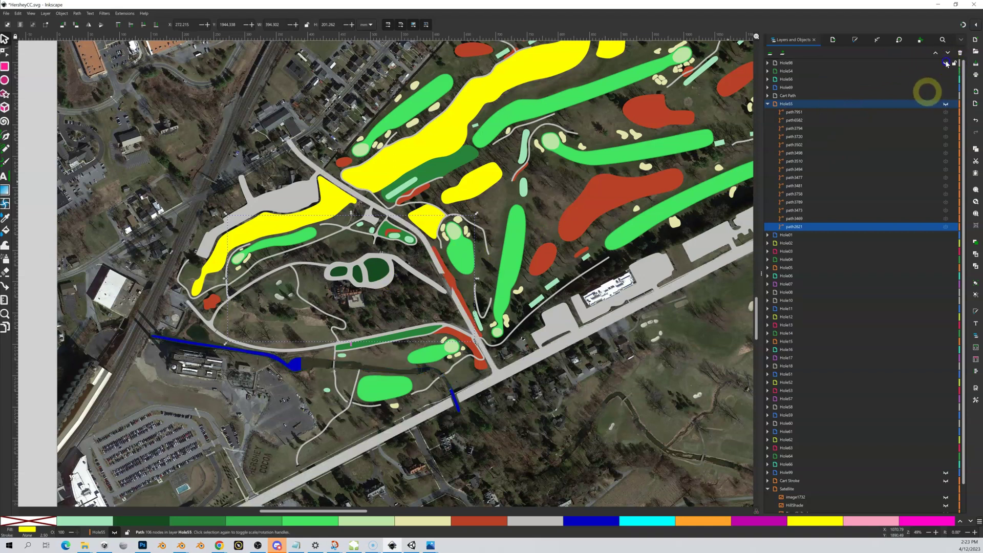
click(946, 63)
click(946, 63)
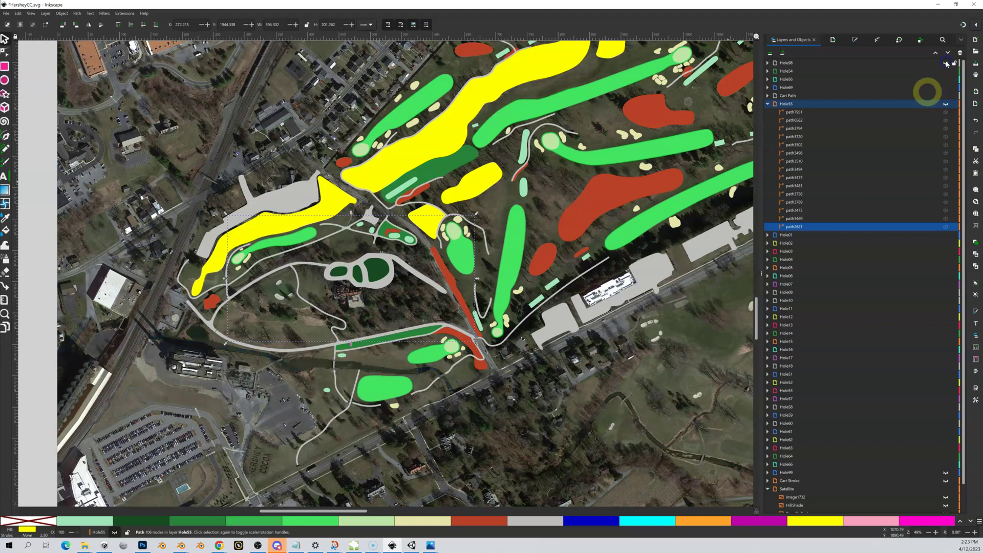
click(946, 63)
click(946, 63)
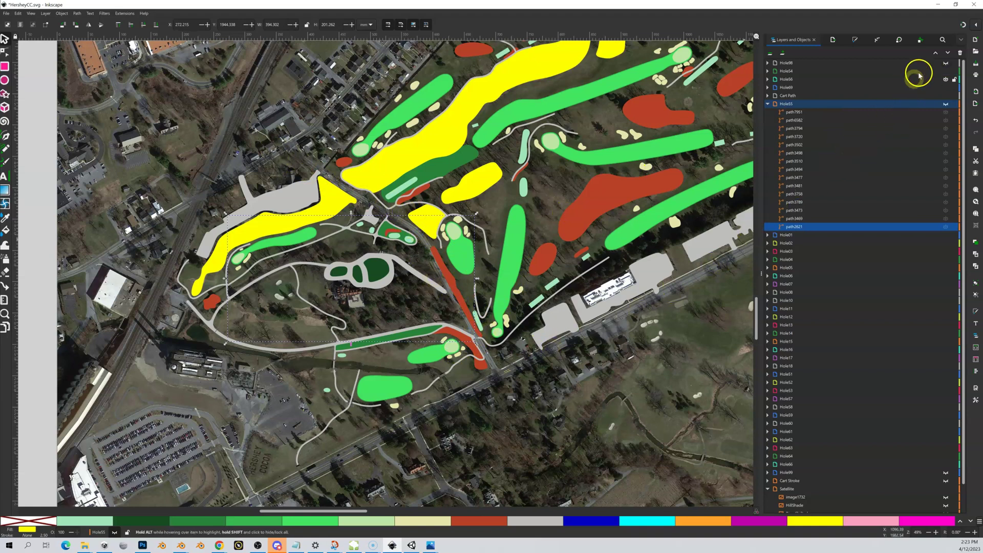
click(947, 64)
click(947, 63)
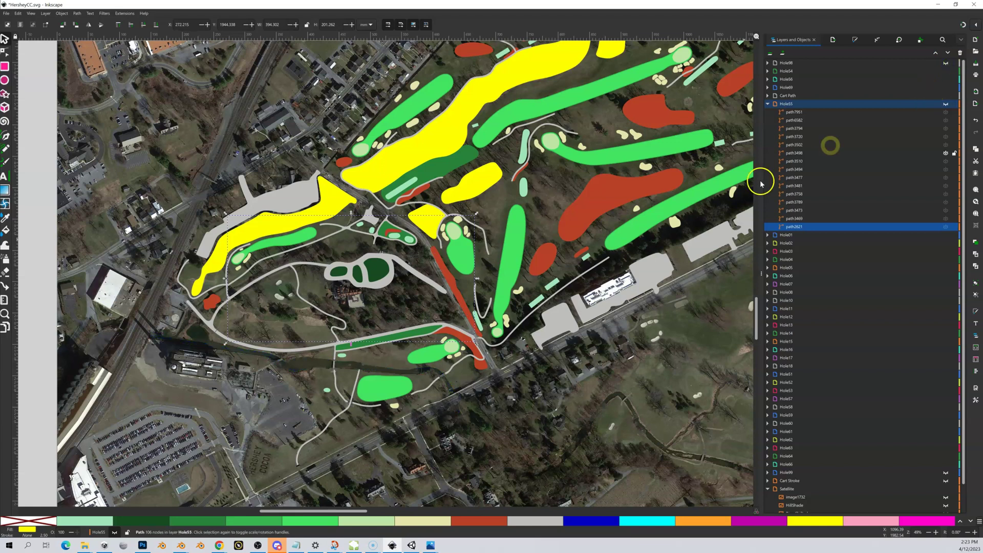
Step: Show the Hole55 layer with the large yellow area again
scroll(589, 300, right, 10)
scroll(589, 299, up, 2)
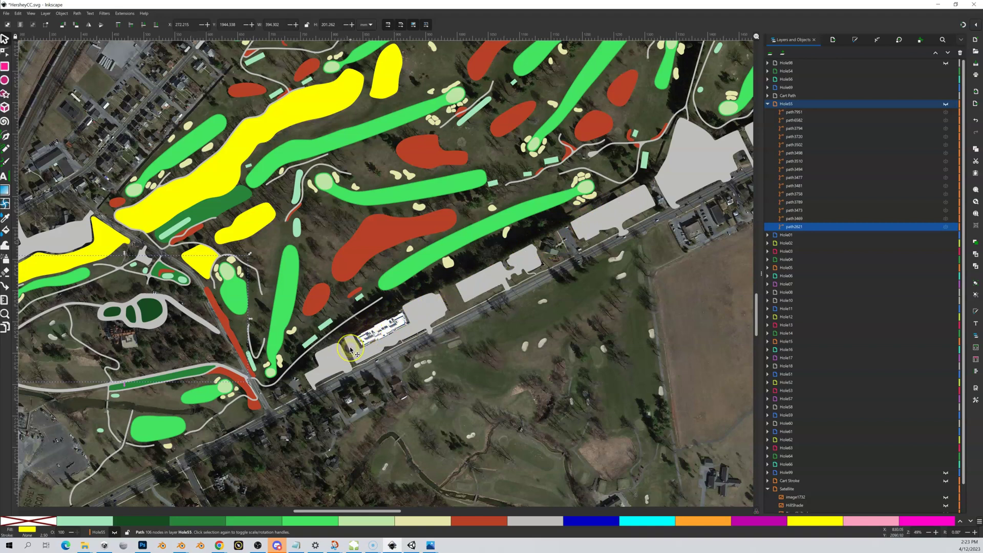
click(946, 105)
click(946, 105)
click(946, 105)
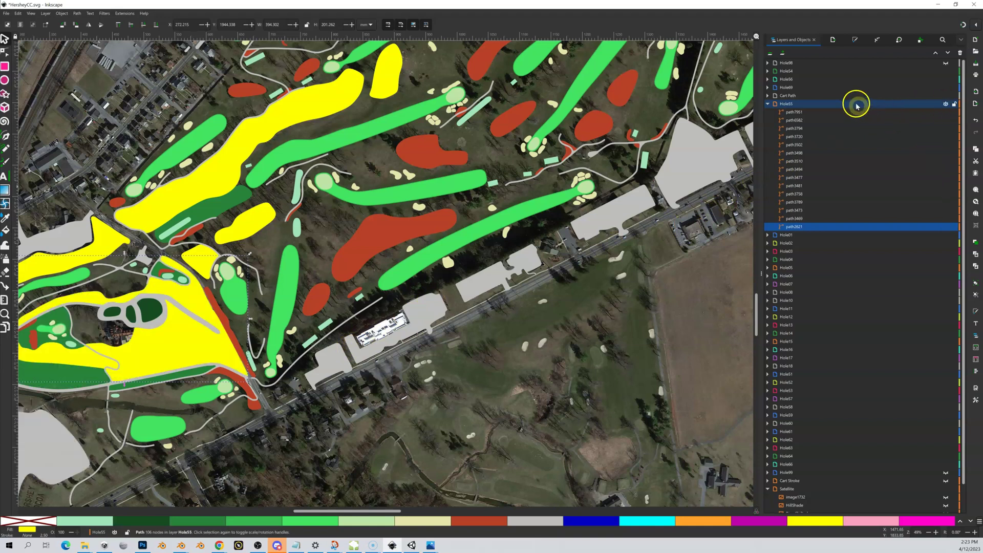
Step: Select the grey parking lot beside the white-roofed building and toggle the Hole57 layer's visibility against the satellite image, leaving it visible
click(421, 305)
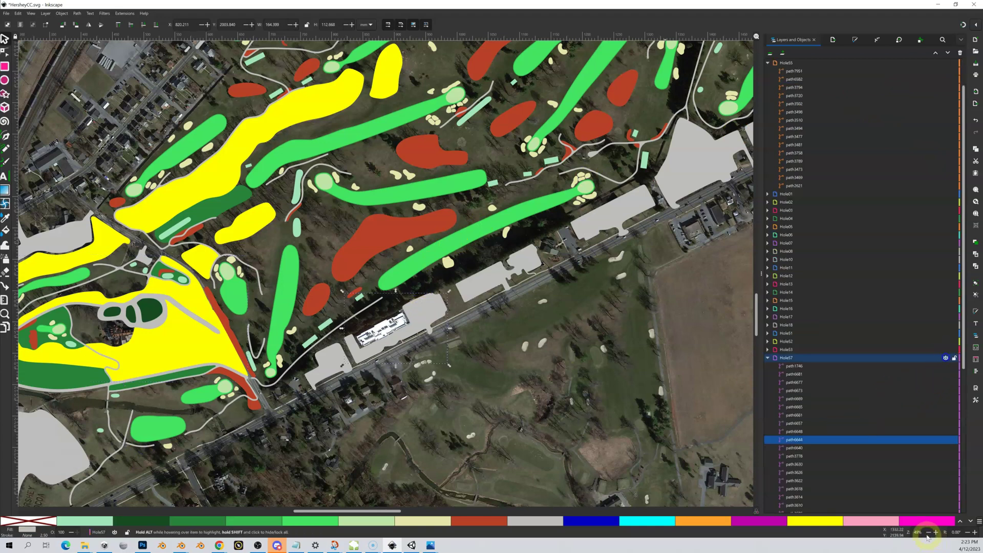
click(946, 358)
click(946, 358)
click(946, 358)
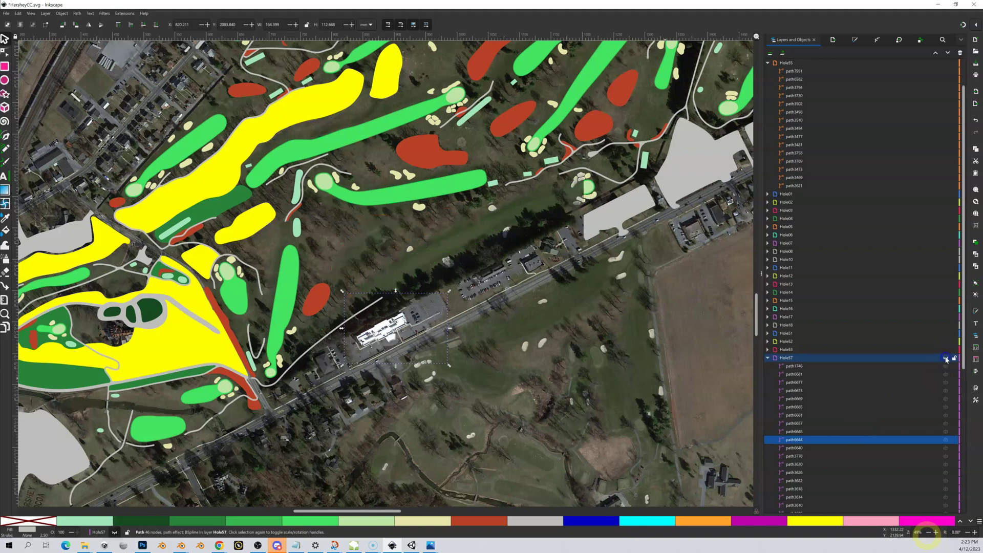
click(946, 358)
click(947, 358)
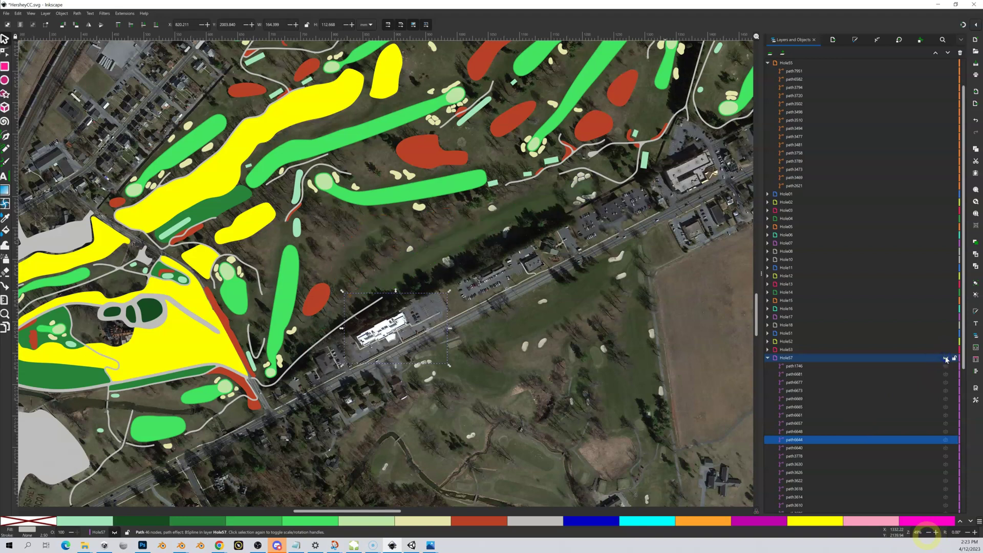
click(946, 358)
click(946, 358)
click(946, 358)
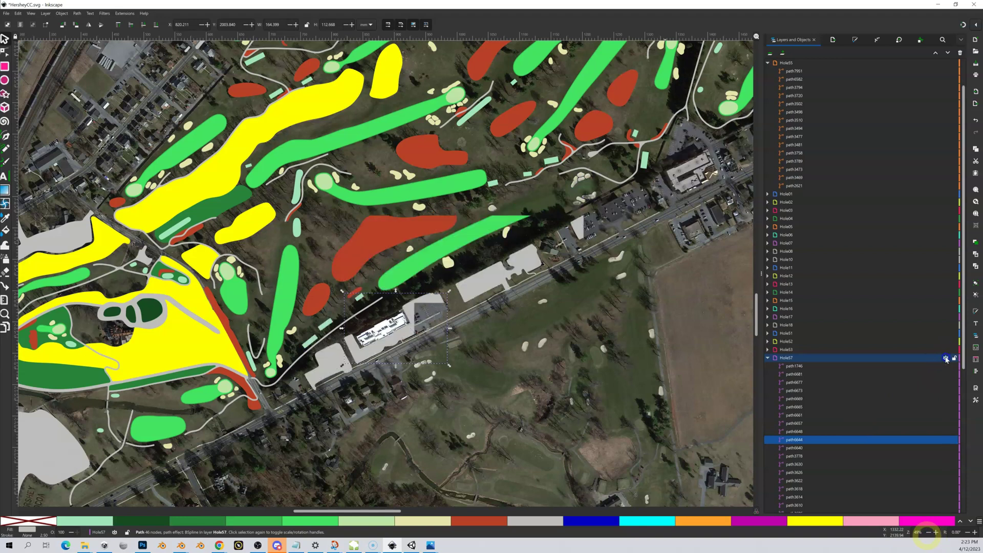
click(946, 358)
click(946, 358)
click(946, 358)
click(946, 358)
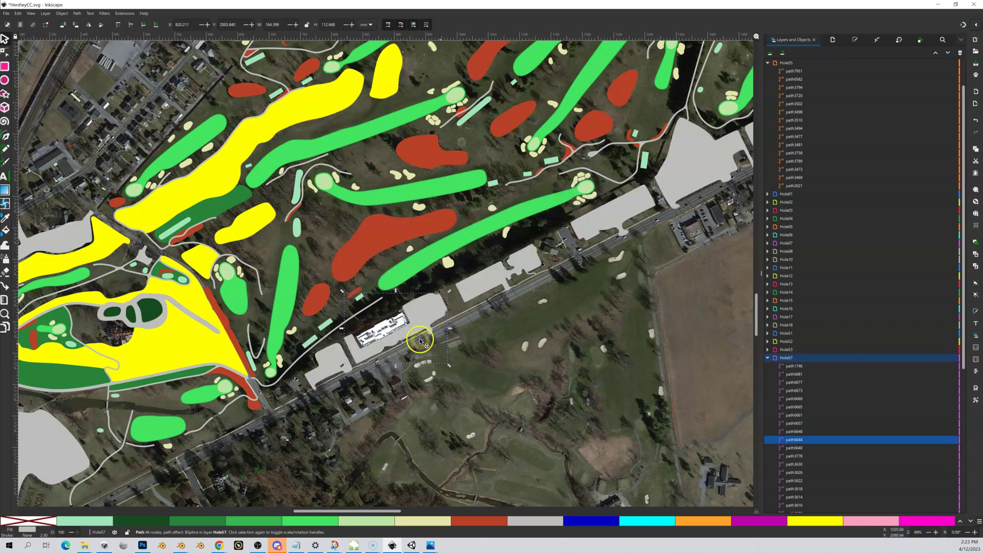
Step: Show the topmost layer with the main roads and the blue creek again
scroll(909, 121, up, 2)
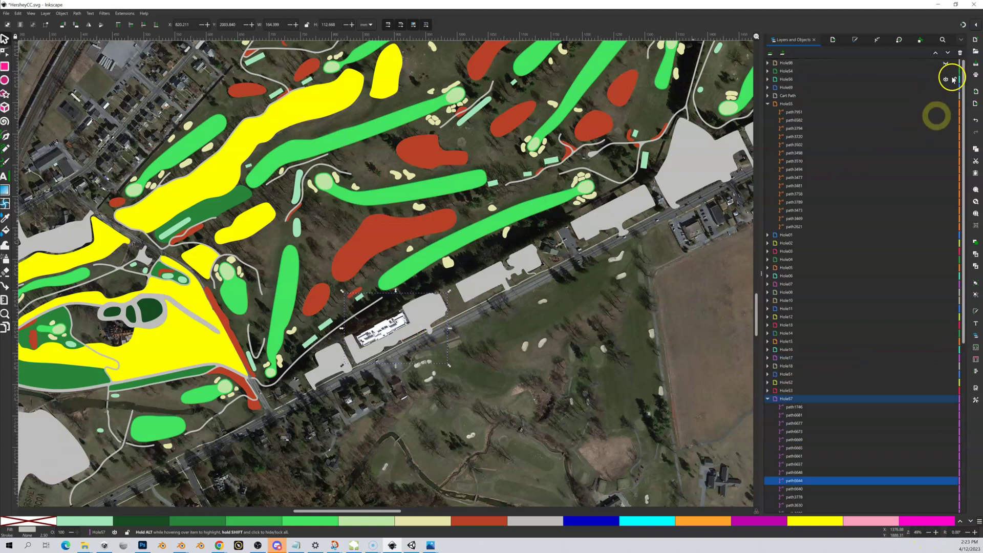
click(947, 63)
click(947, 63)
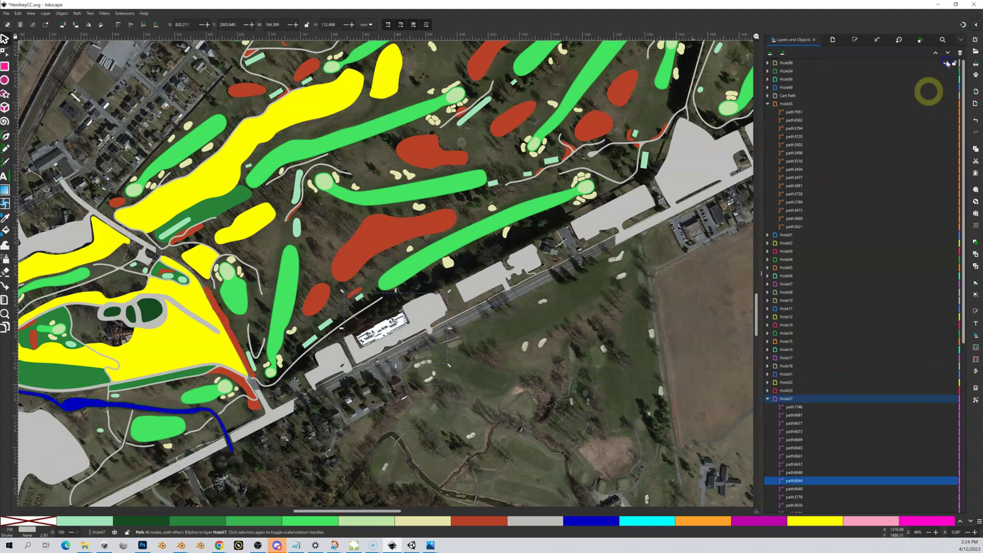
click(947, 63)
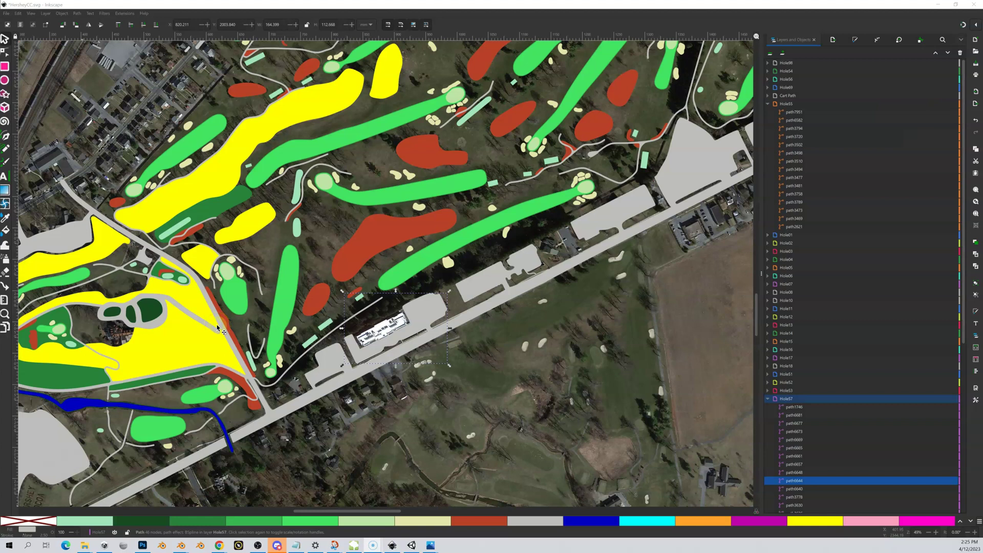
Step: Examine the traced yellow, green and grey areas around the clubhouse, from the road junction to the creek at the southwest end
ctrl+scroll(262, 315, up, 2)
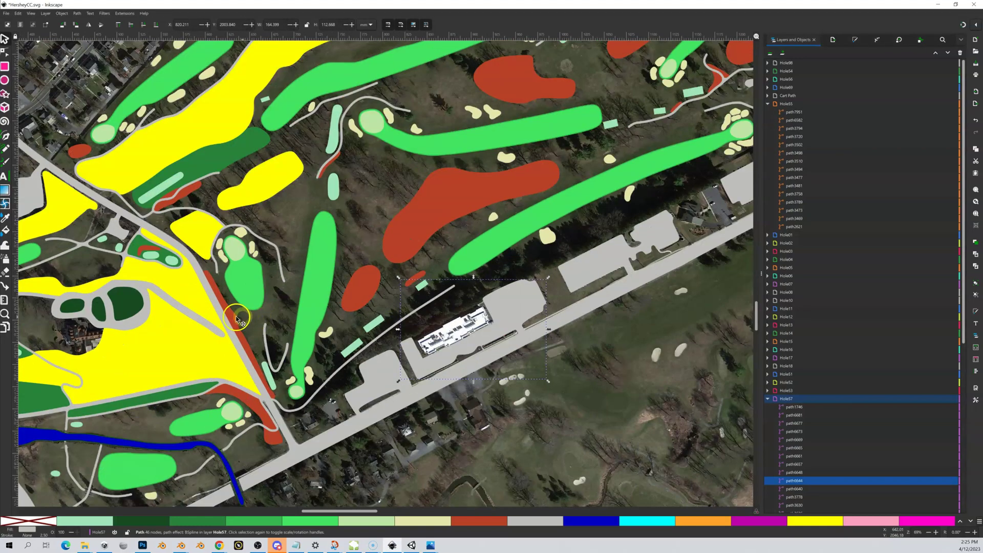
drag(262, 315, 449, 276)
drag(283, 294, 343, 275)
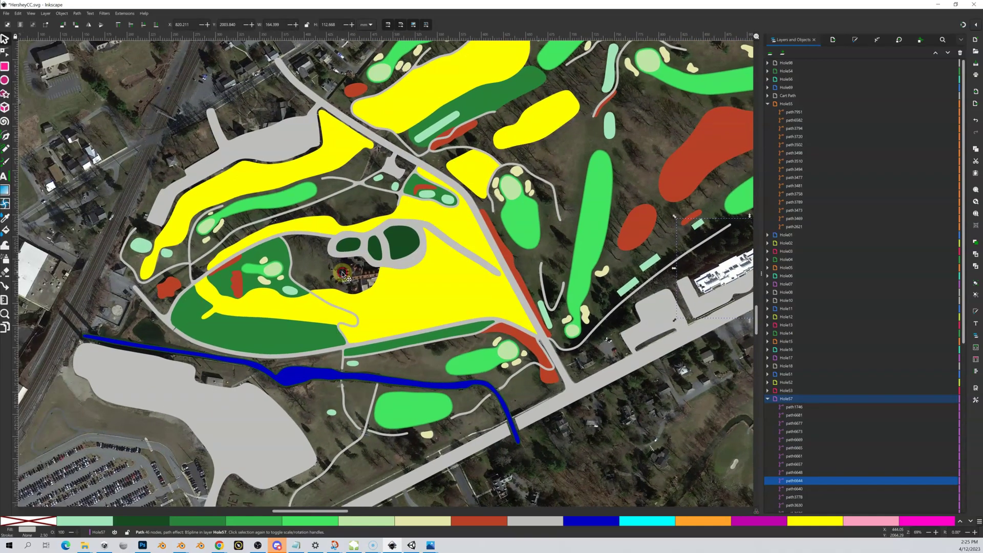
drag(198, 322, 208, 333)
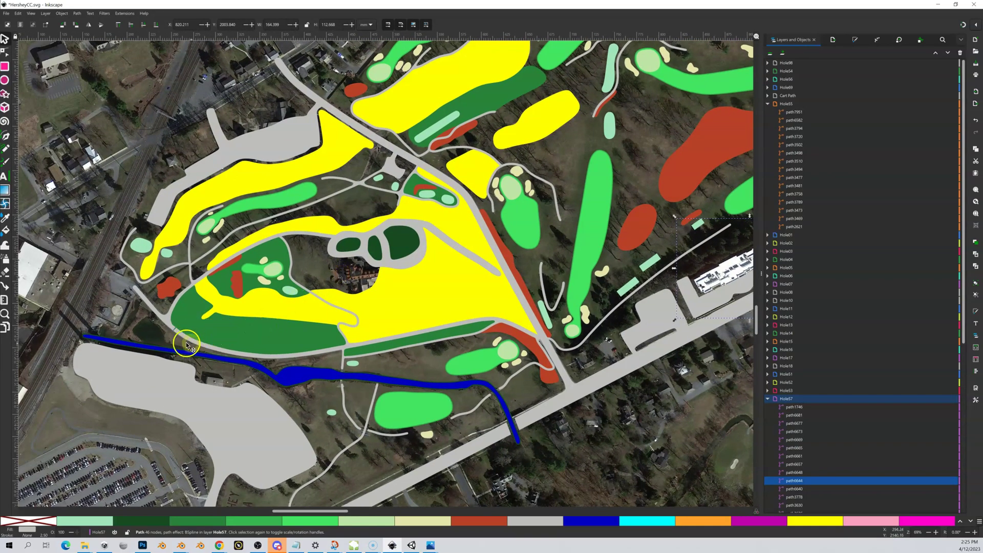
drag(288, 238, 324, 301)
drag(352, 342, 181, 332)
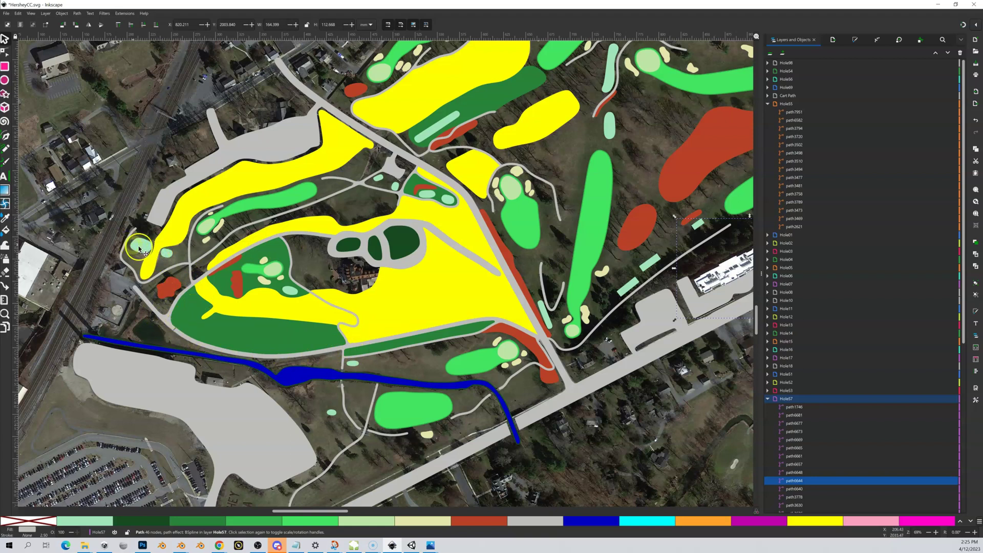
click(193, 320)
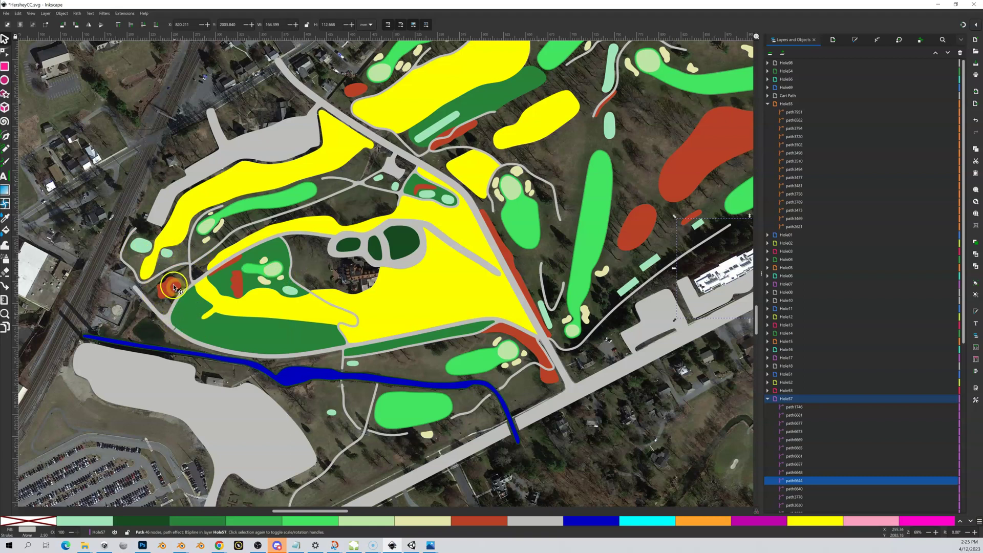
click(179, 329)
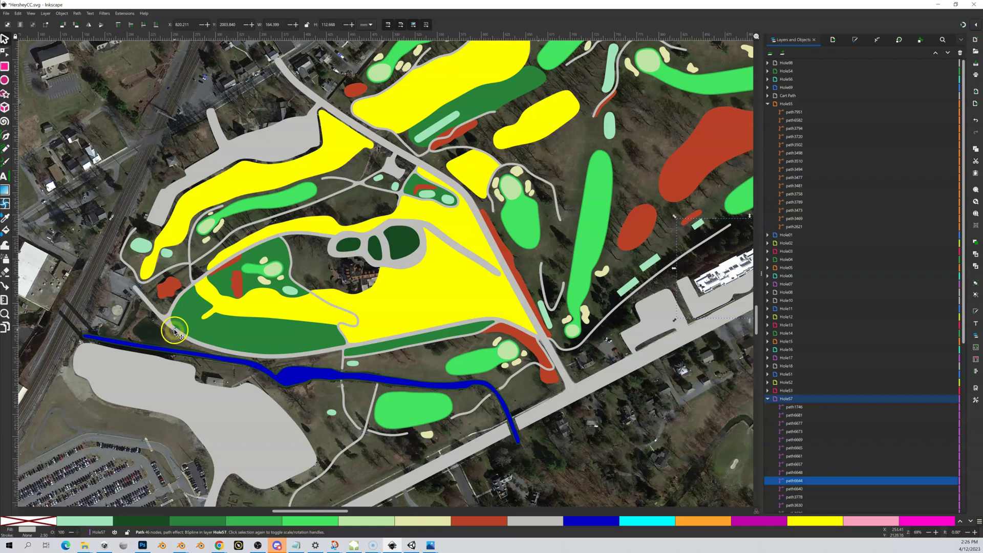
drag(364, 328, 291, 295)
click(177, 258)
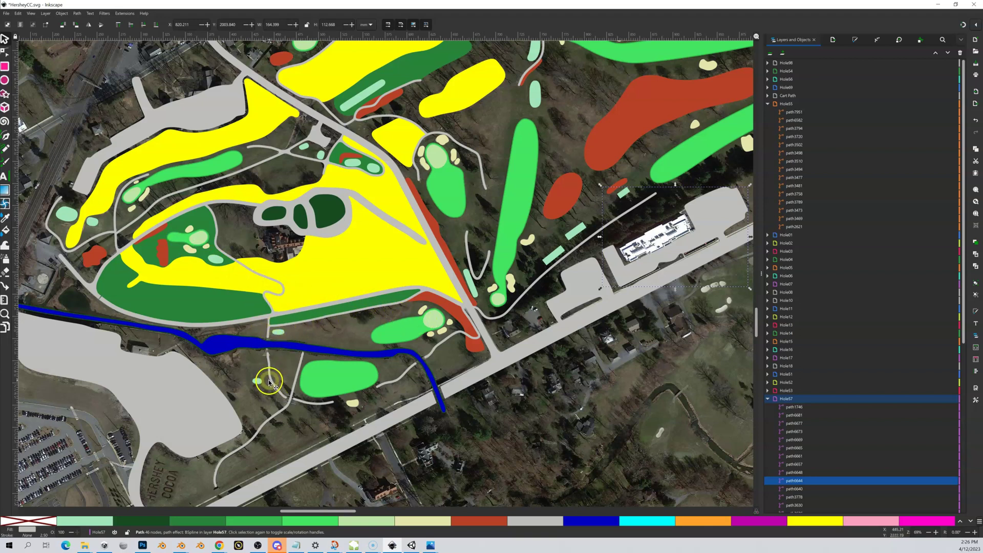
Step: Select the narrow dark green strip below the large yellow area and toggle its visibility, leaving it visible
click(366, 315)
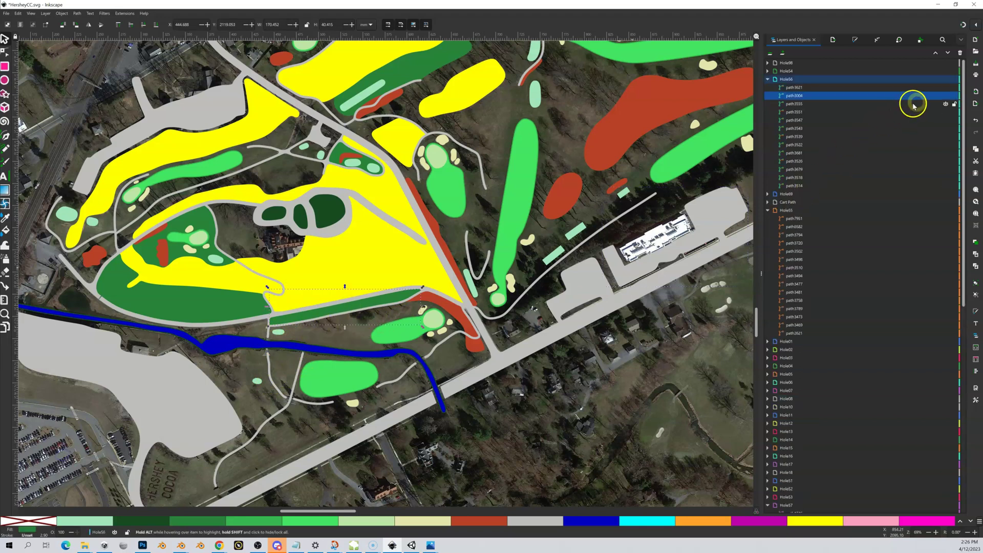
click(947, 96)
click(946, 96)
click(946, 97)
click(946, 96)
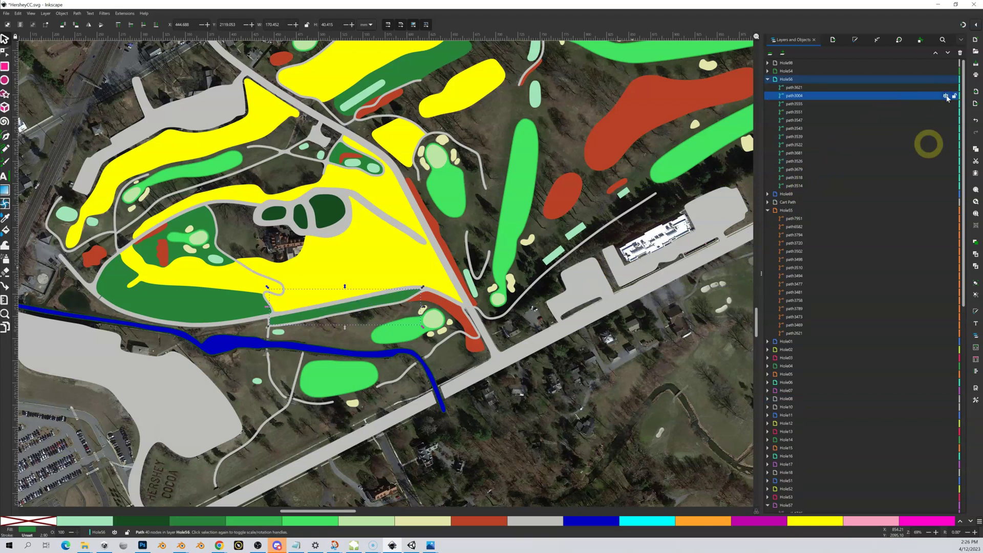
click(946, 96)
click(947, 97)
Step: Select the large dark green area beside the clubhouse and toggle the visibility of the Cart Path layer and of that shape
click(313, 221)
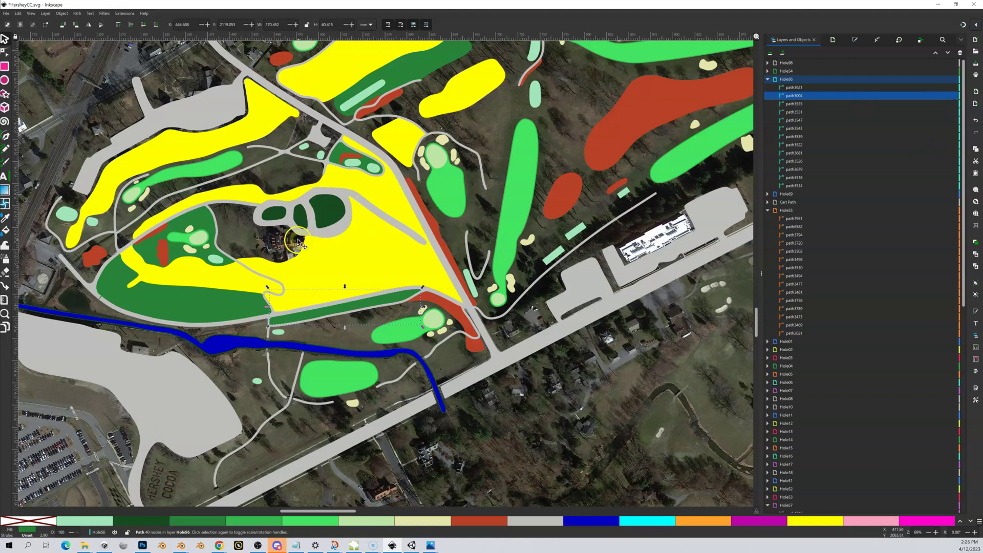
click(321, 222)
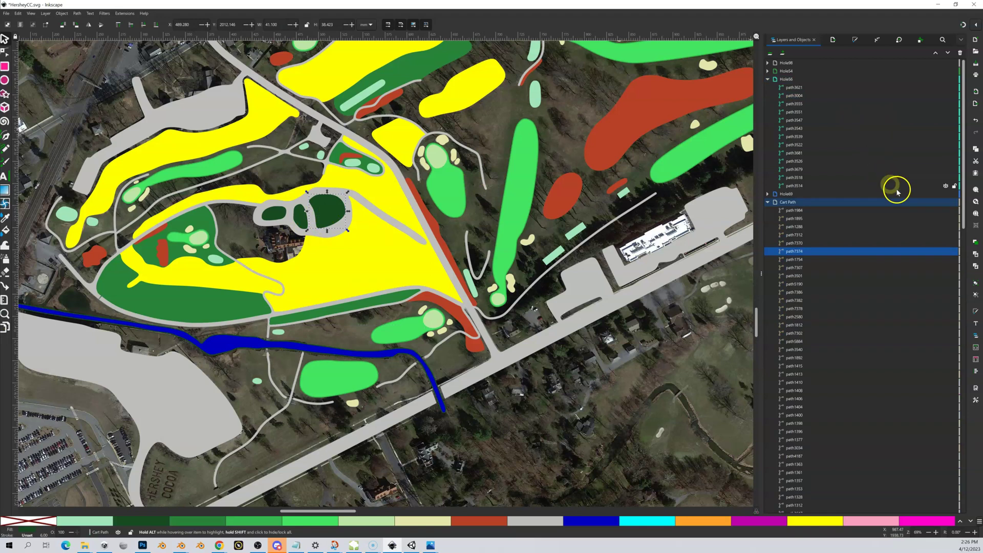
click(946, 203)
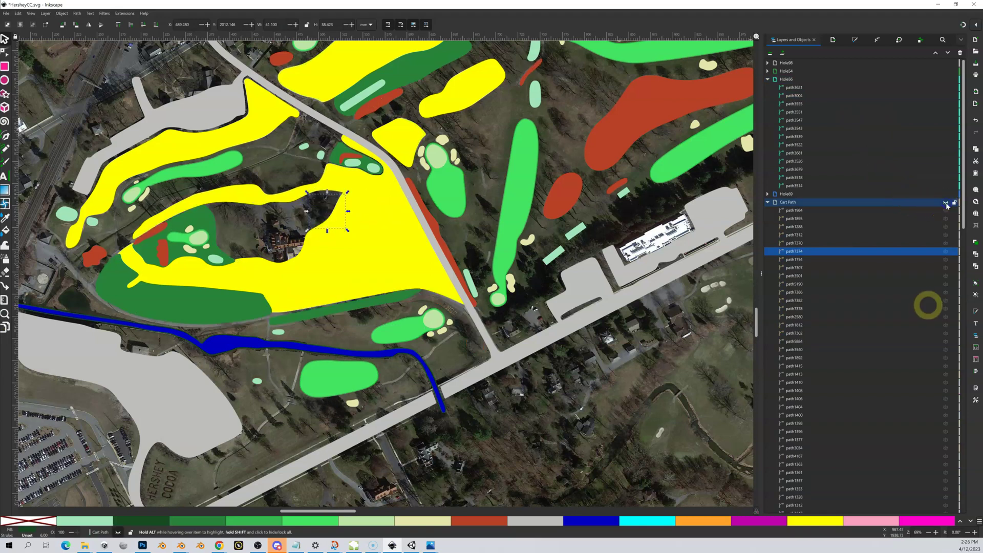
click(946, 203)
click(947, 253)
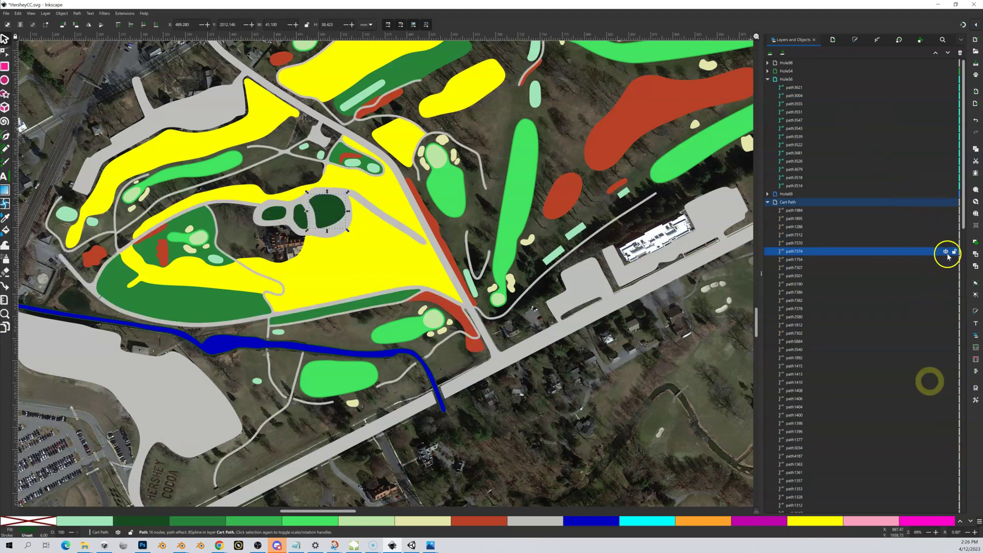
click(947, 253)
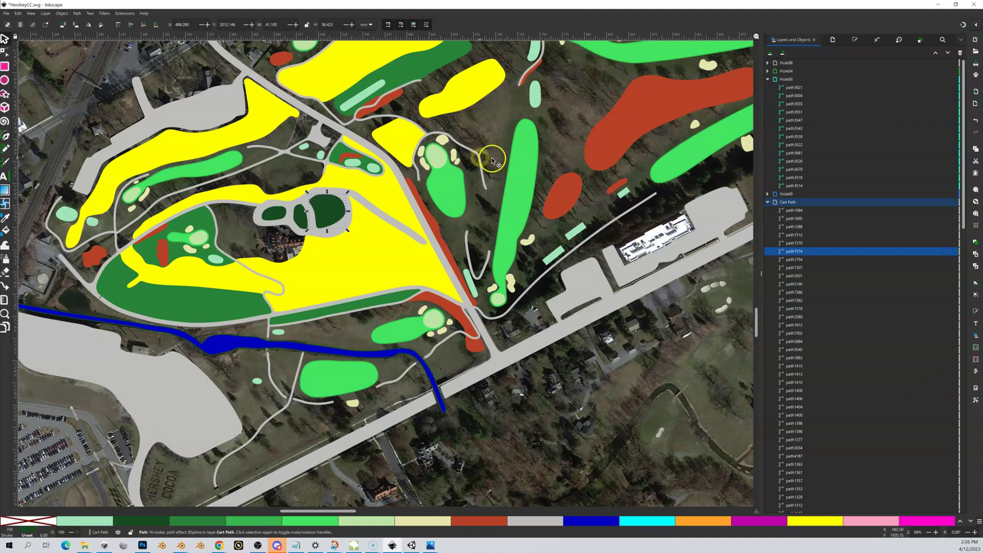
Step: Select the dark green area with the red strip beside the road junction, hide it, and undo the hiding
scroll(390, 153, up, 1)
key(shift+equal)
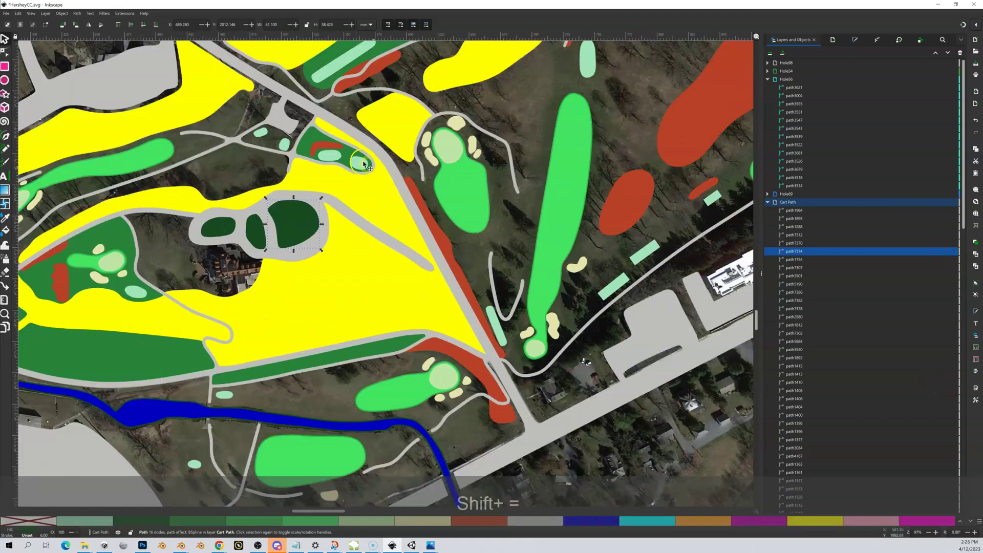
scroll(356, 216, up, 1)
key(shift+equal)
key(shift+equal)
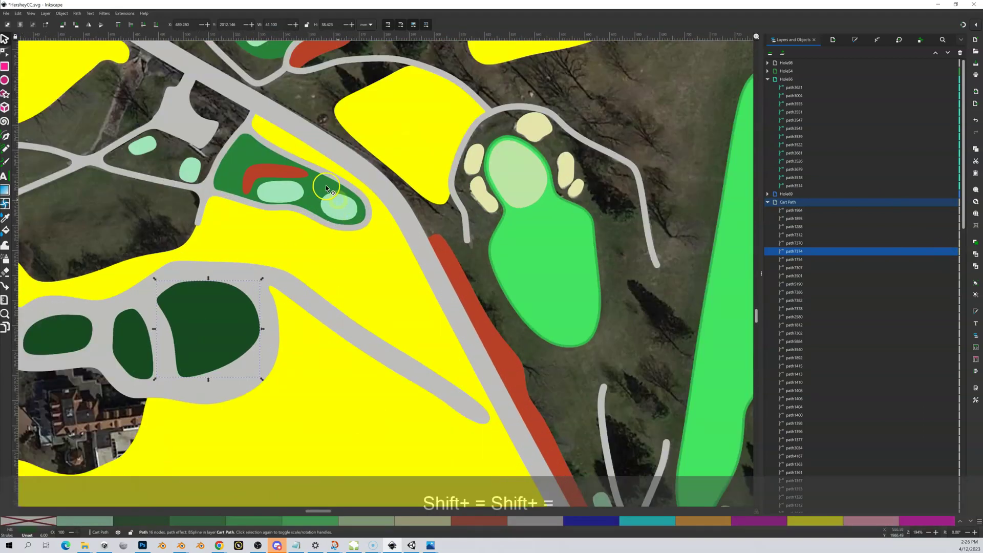
click(322, 185)
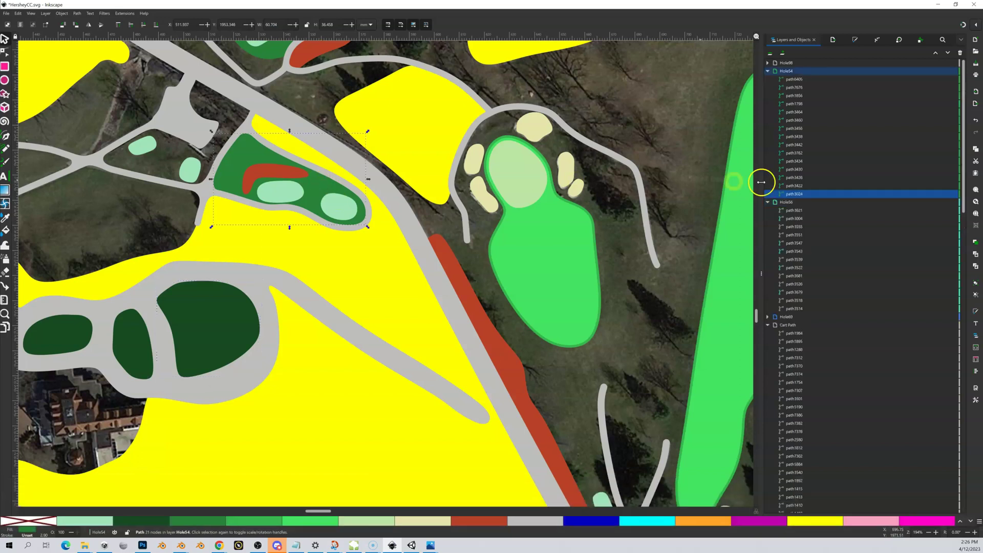
click(946, 195)
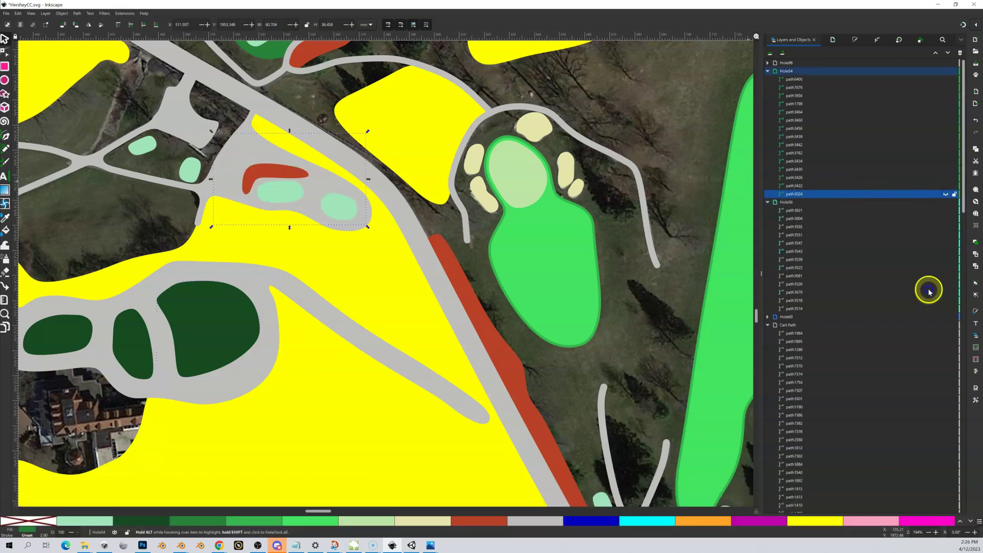
key(ctrl+z)
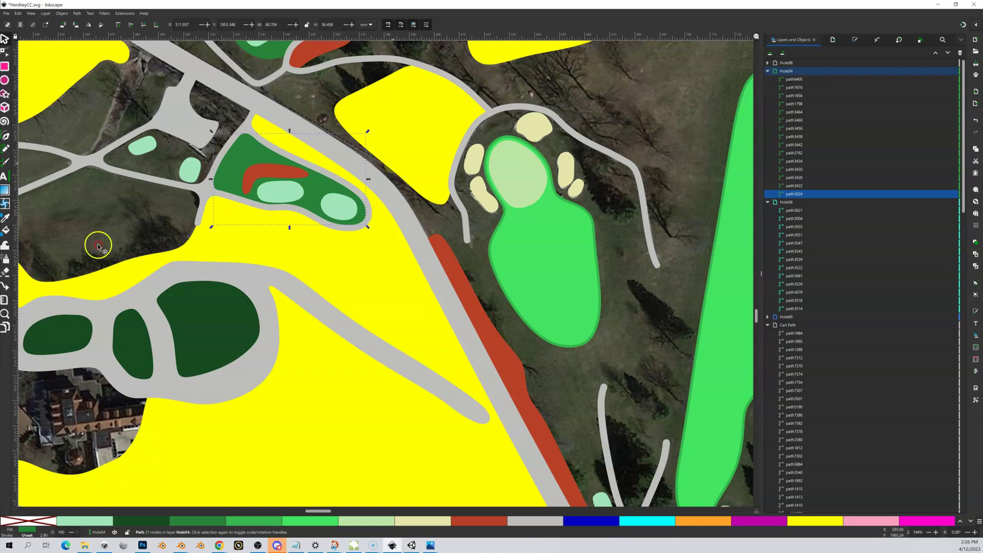
Step: Examine the traced fairways, red areas and grey parking lots along the southern road, from the junction eastward
scroll(100, 329, up, 3)
scroll(394, 221, down, 5)
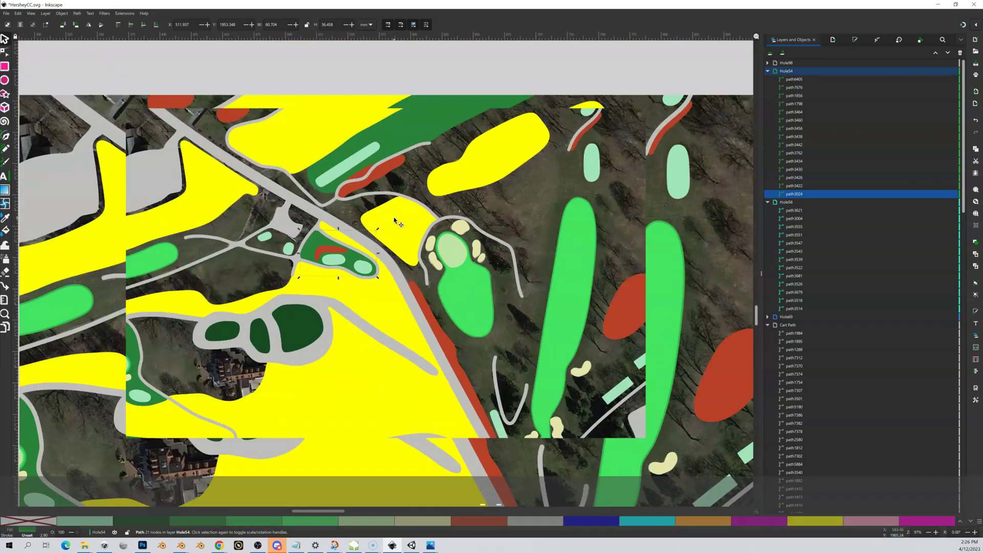
scroll(435, 210, right, 3)
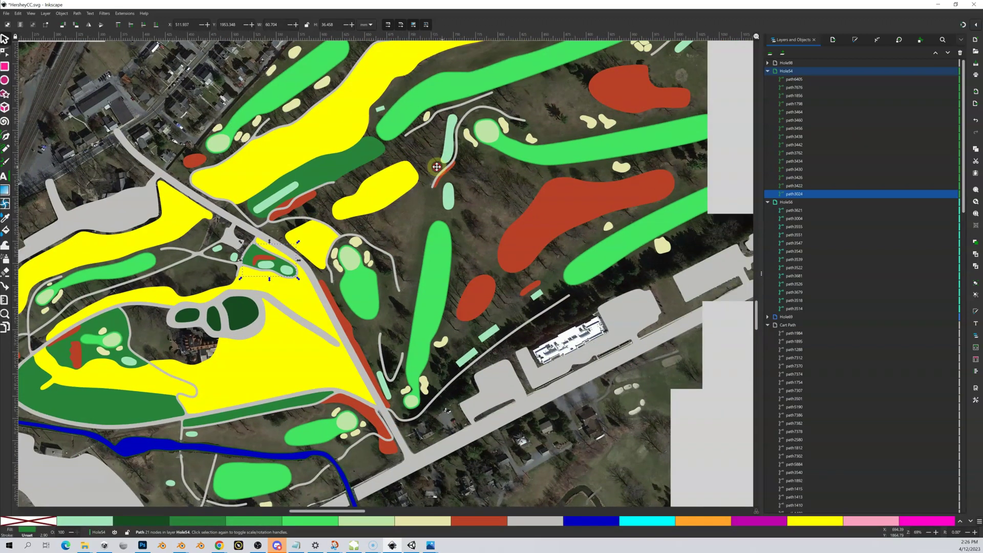
scroll(476, 200, right, 4)
scroll(492, 189, up, 2)
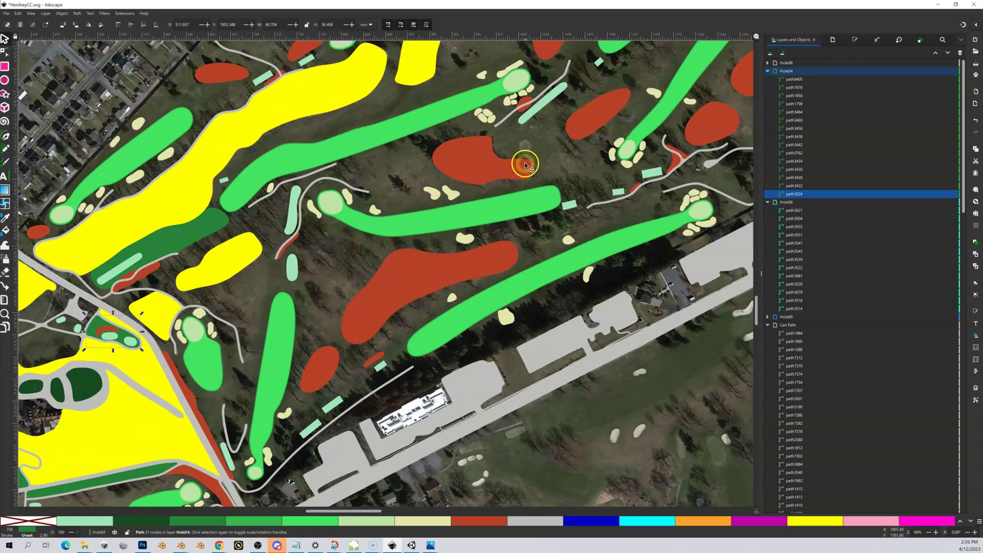
scroll(568, 133, right, 5)
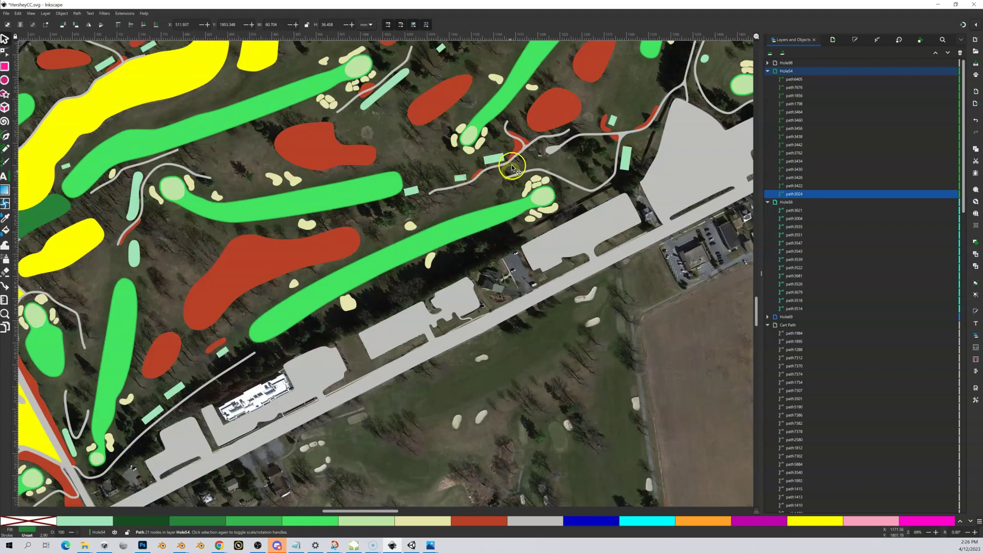
scroll(461, 185, right, 5)
scroll(461, 184, up, 1)
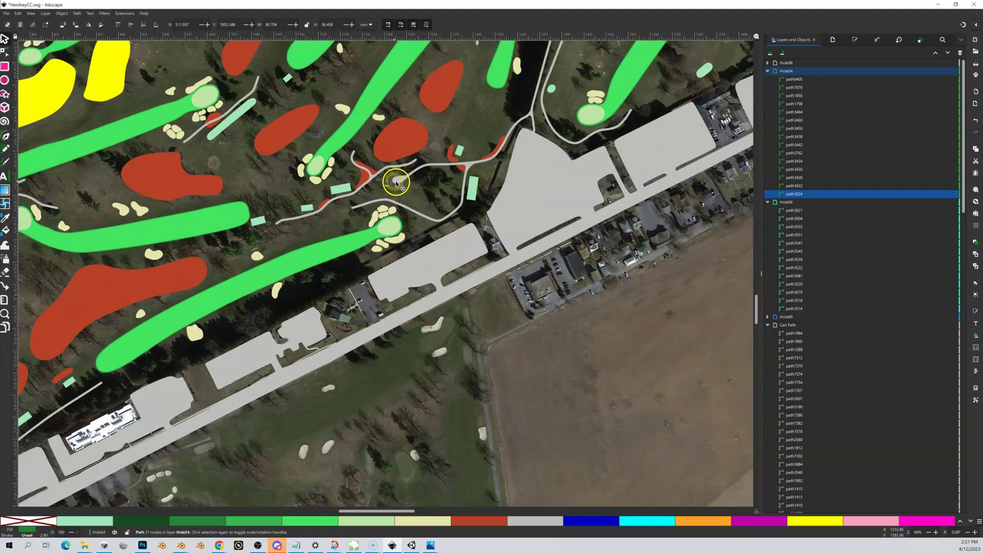
scroll(401, 187, down, 1)
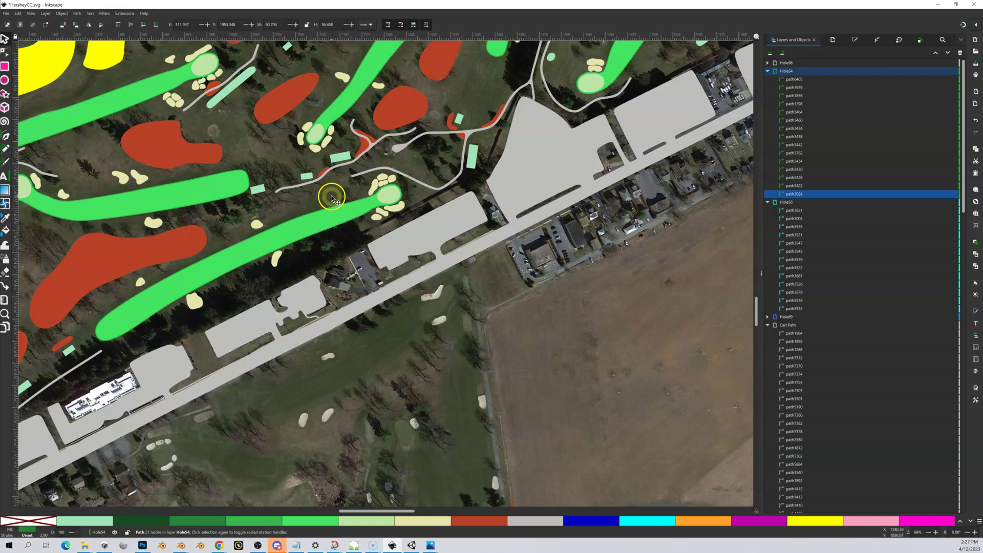
scroll(330, 192, down, 1)
ctrl+scroll(332, 200, down, 3)
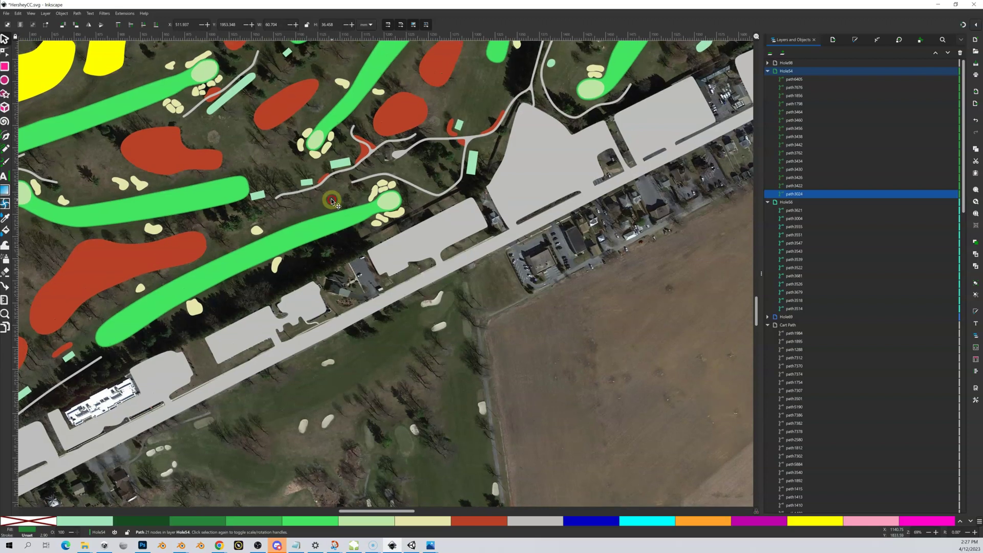
Step: Examine the traced holes and ponds in the northeast and the large dark green area beside the northern road
scroll(315, 269, up, 5)
scroll(315, 268, right, 5)
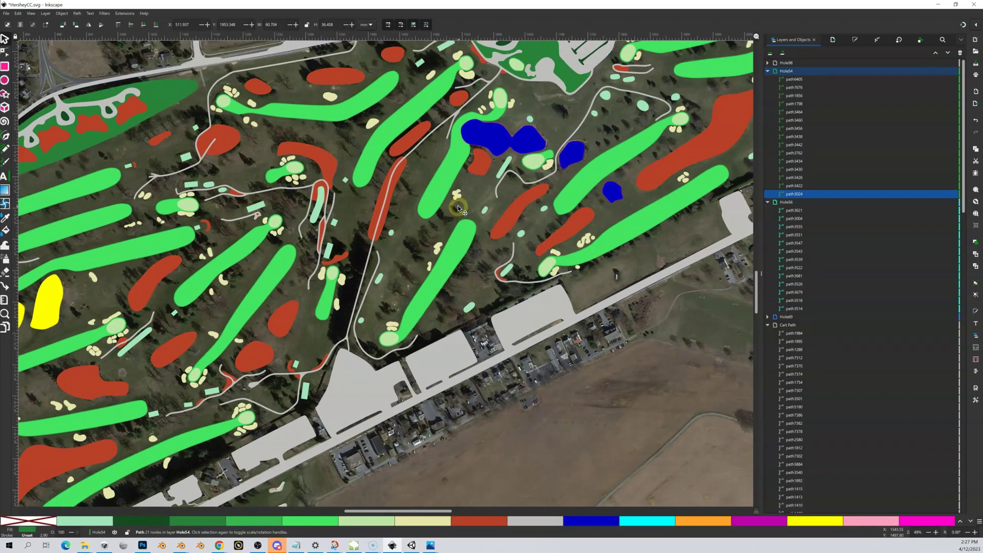
drag(362, 205, 418, 195)
scroll(352, 195, left, 2)
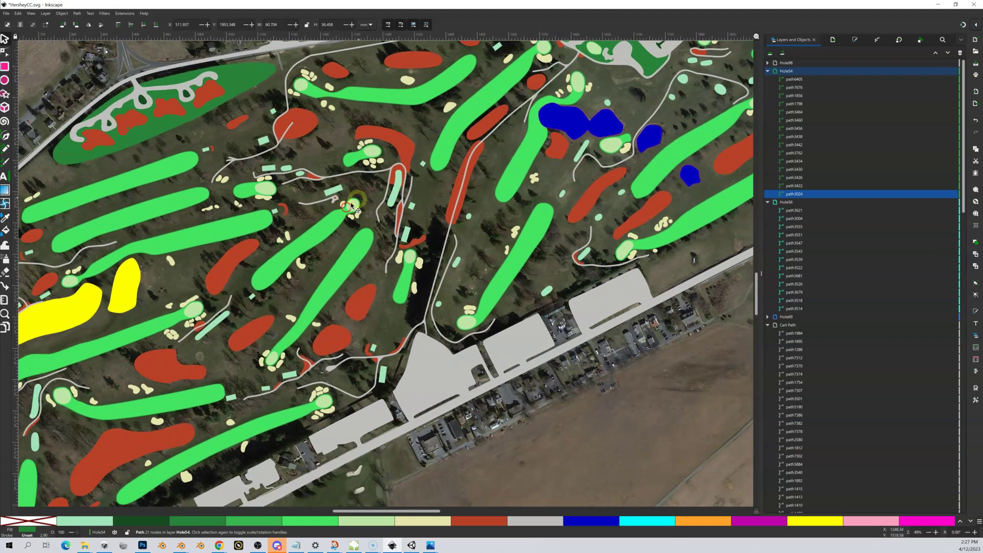
scroll(373, 184, up, 2)
scroll(372, 184, left, 3)
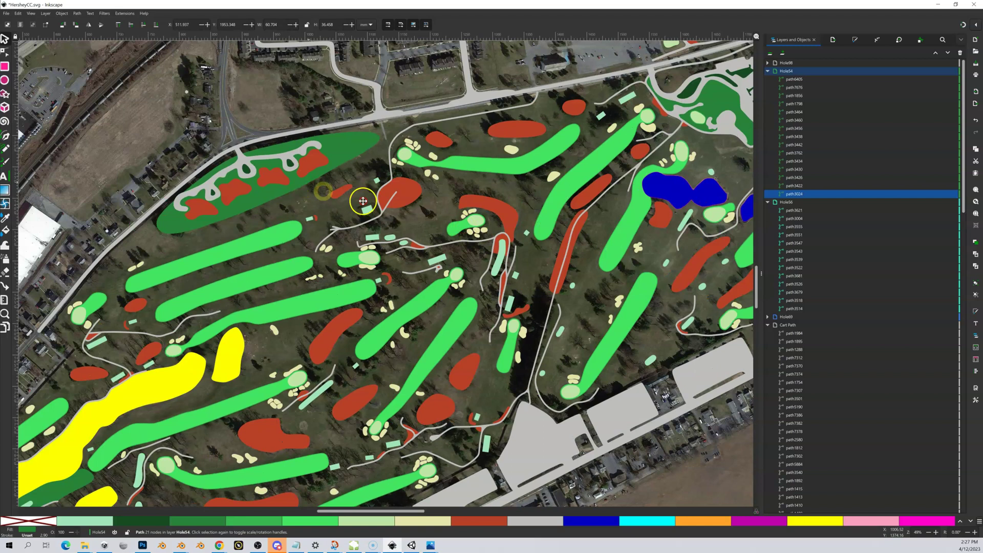
scroll(362, 197, left, 3)
scroll(402, 213, left, 2)
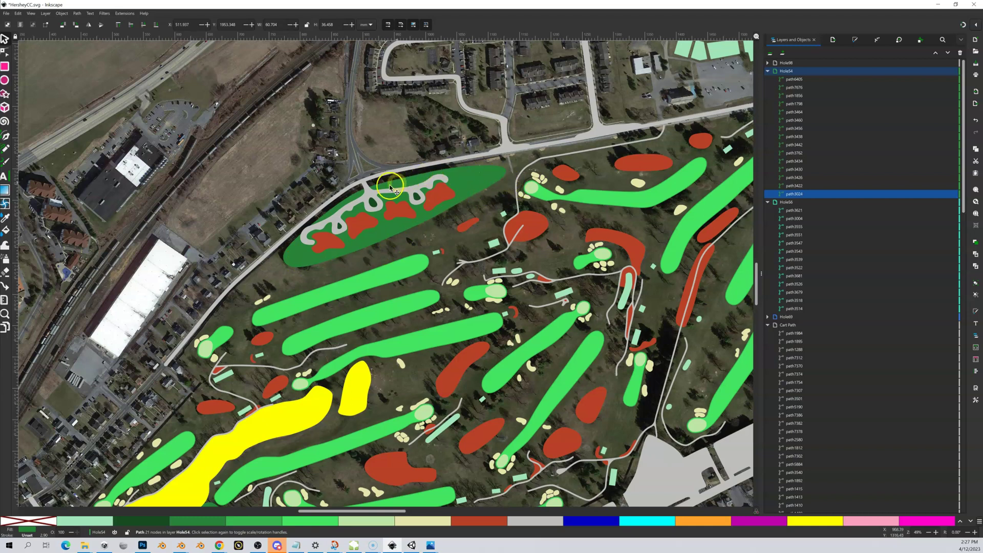
Step: Select the blue creek southwest of the clubhouse and toggle the visibility of the topmost layer, leaving it hidden
drag(316, 281, 479, 41)
drag(405, 246, 454, 188)
scroll(404, 251, down, 2)
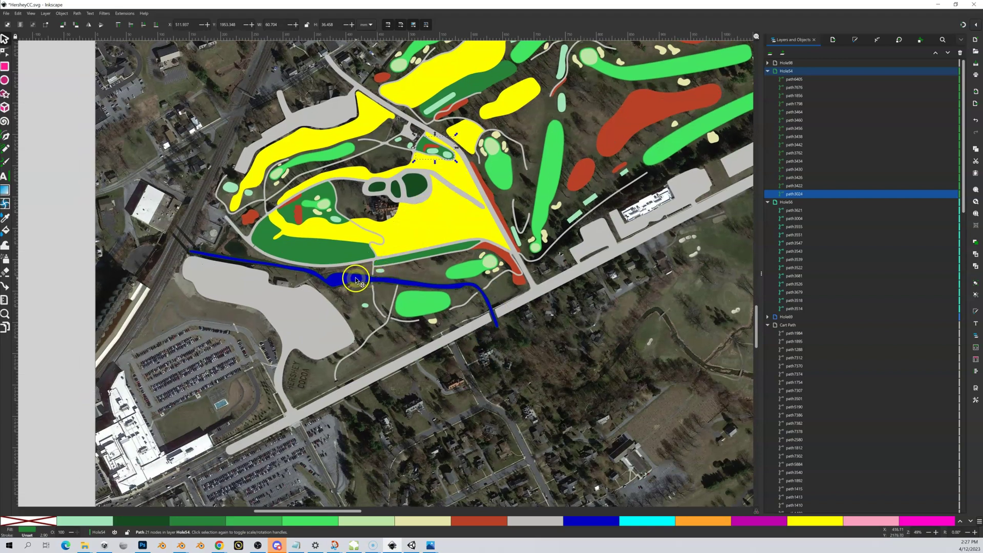
click(348, 282)
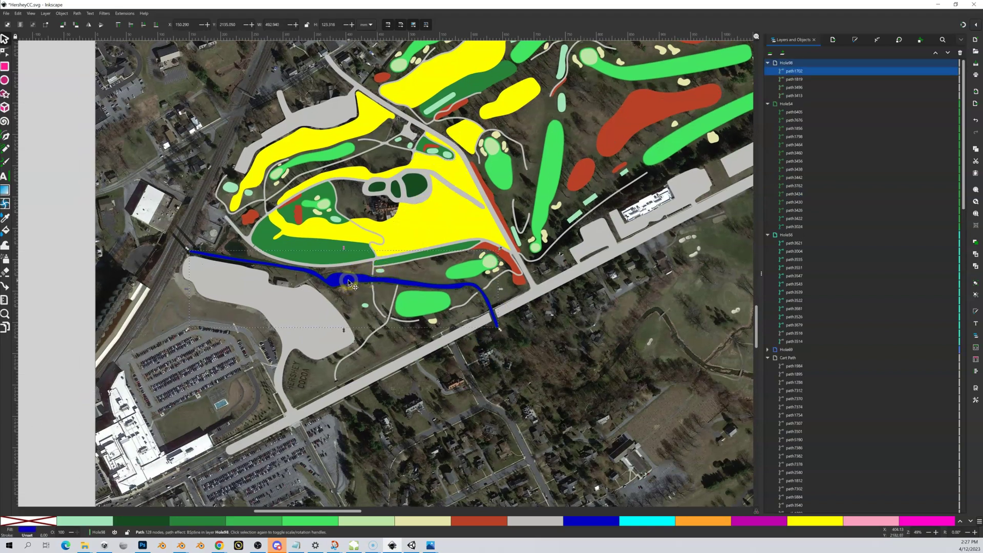
click(946, 64)
click(947, 63)
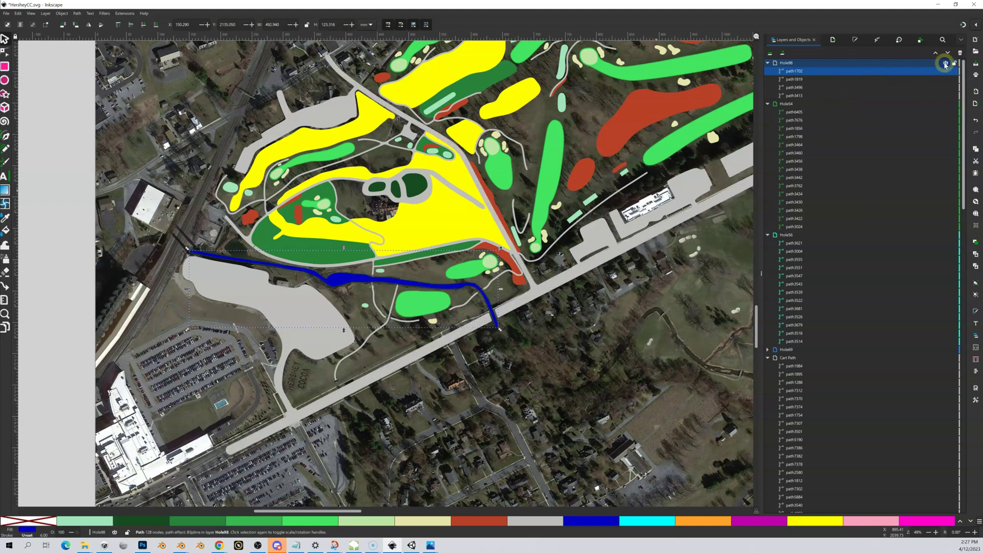
click(946, 63)
click(946, 63)
click(946, 63)
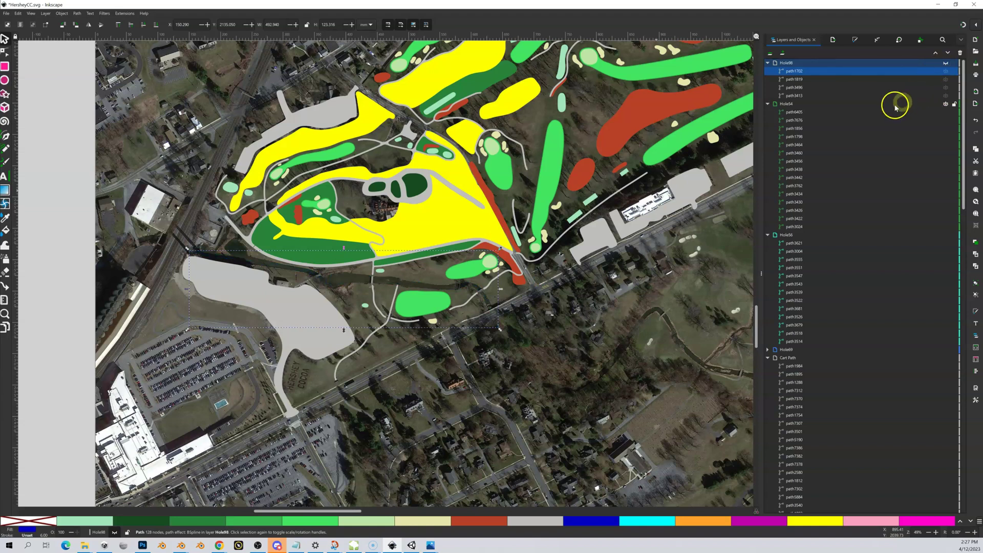
Step: Select the thin grey path between the creek and the large parking lot and hide the Cart Path layer
click(373, 335)
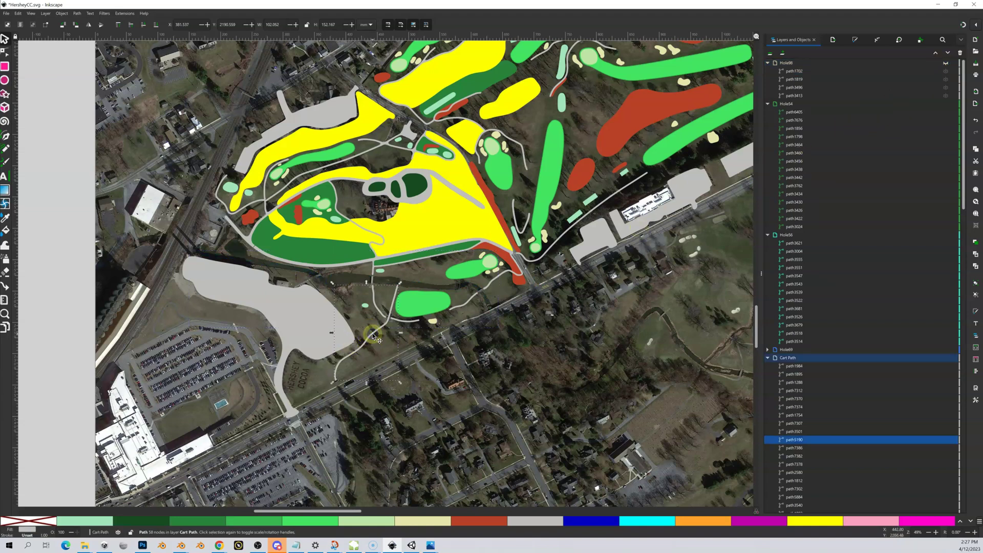
click(946, 358)
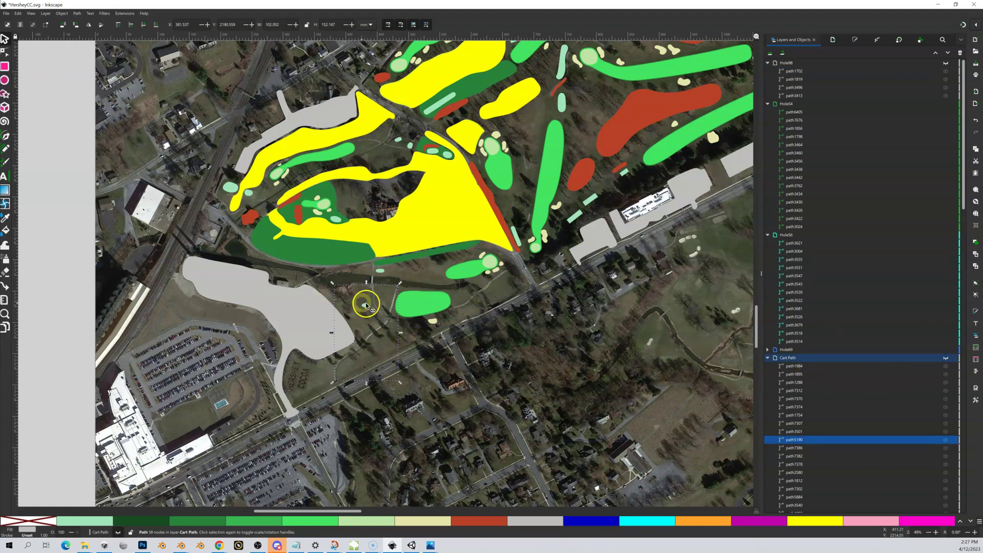
scroll(367, 305, down, 1)
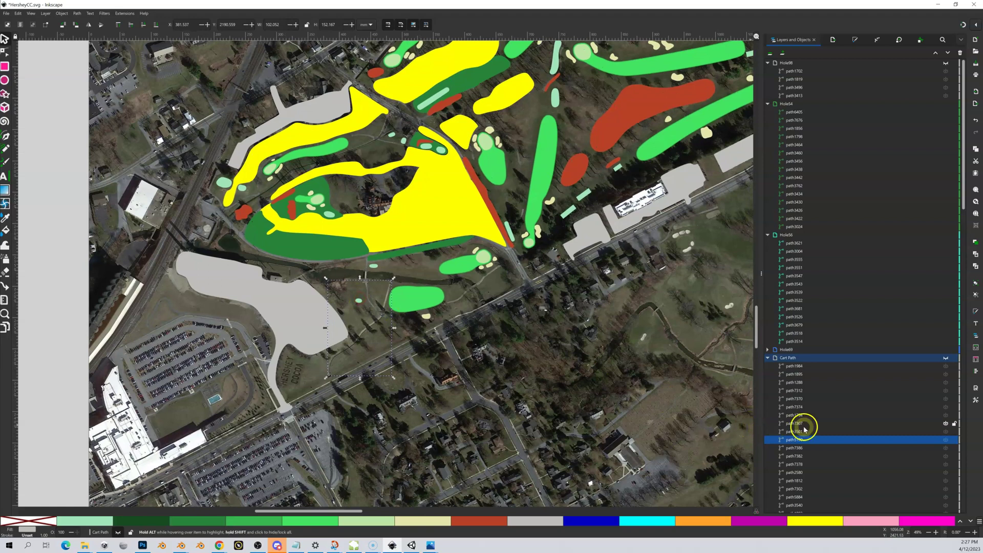
Step: Show image1732 in the Satellite layer and examine its brown markings along the creek and around the clubhouse
scroll(808, 429, down, 8)
scroll(807, 429, down, 15)
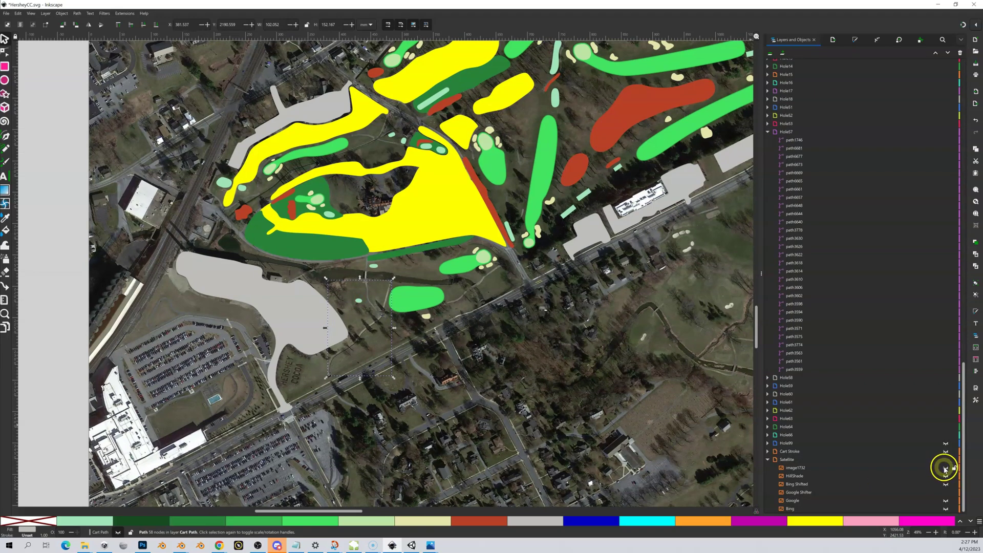
click(945, 469)
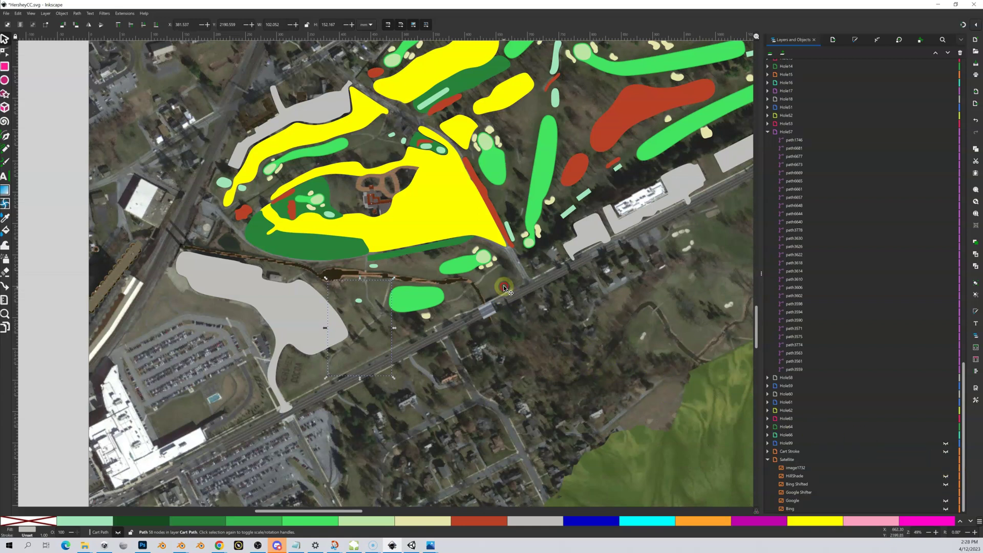
scroll(505, 288, up, 1)
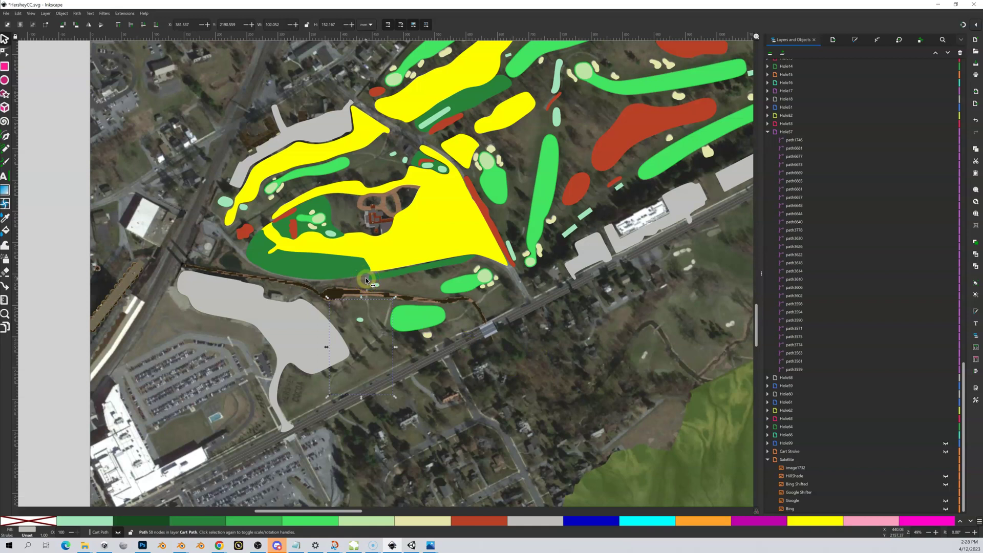
drag(430, 225, 418, 246)
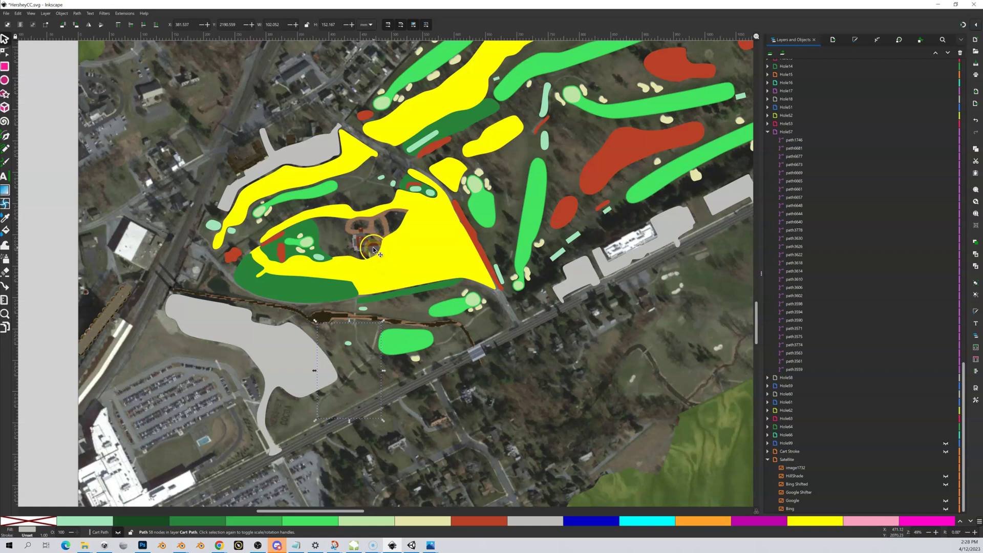
drag(367, 272, 361, 286)
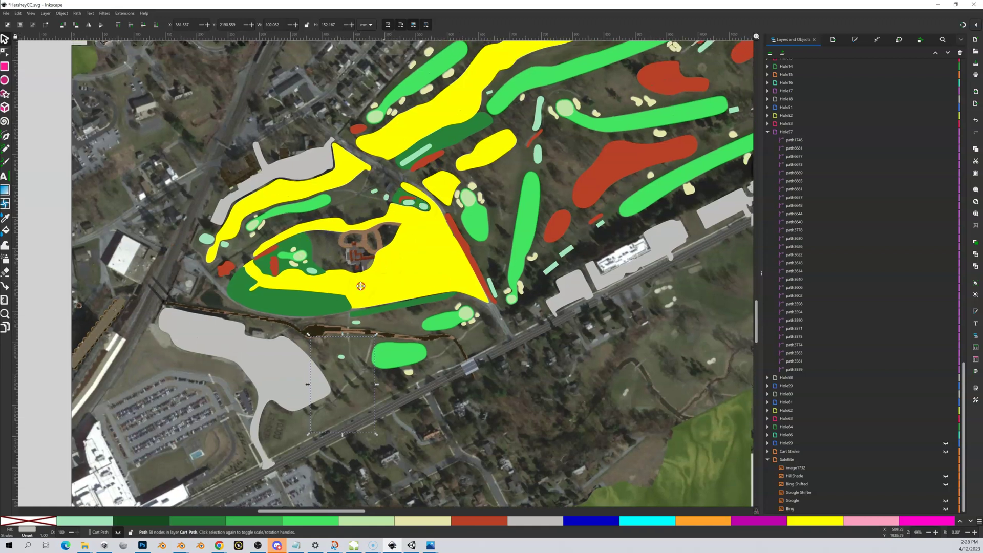
Step: Select the large dark green area with red patches beside the northern road and hide its Hole51 layer
scroll(361, 286, up, 5)
scroll(349, 292, right, 5)
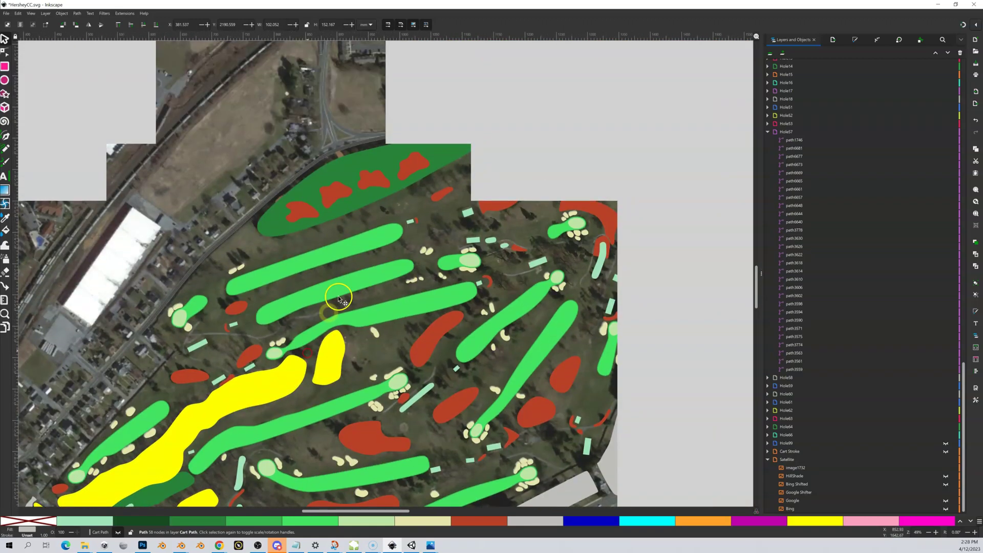
scroll(353, 279, up, 3)
scroll(339, 235, right, 2)
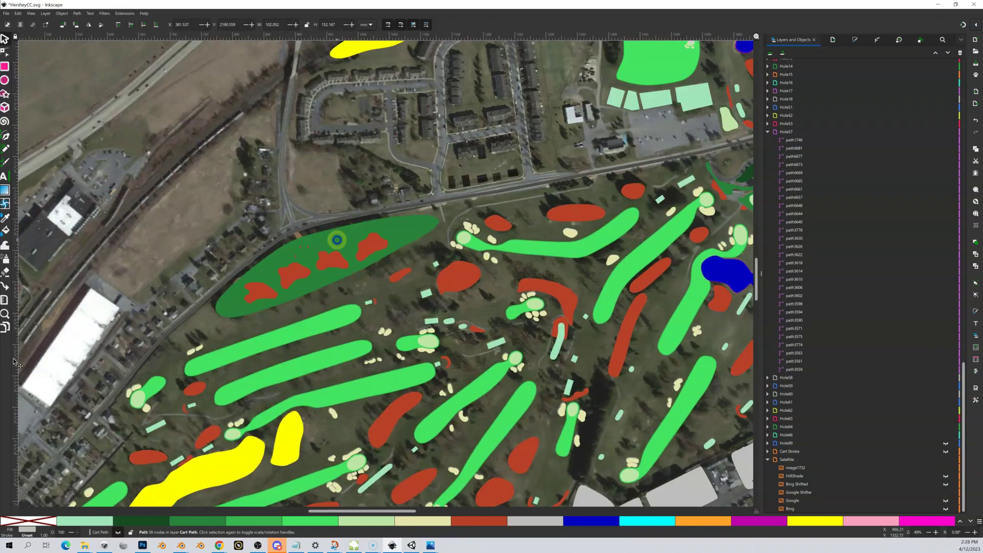
click(338, 243)
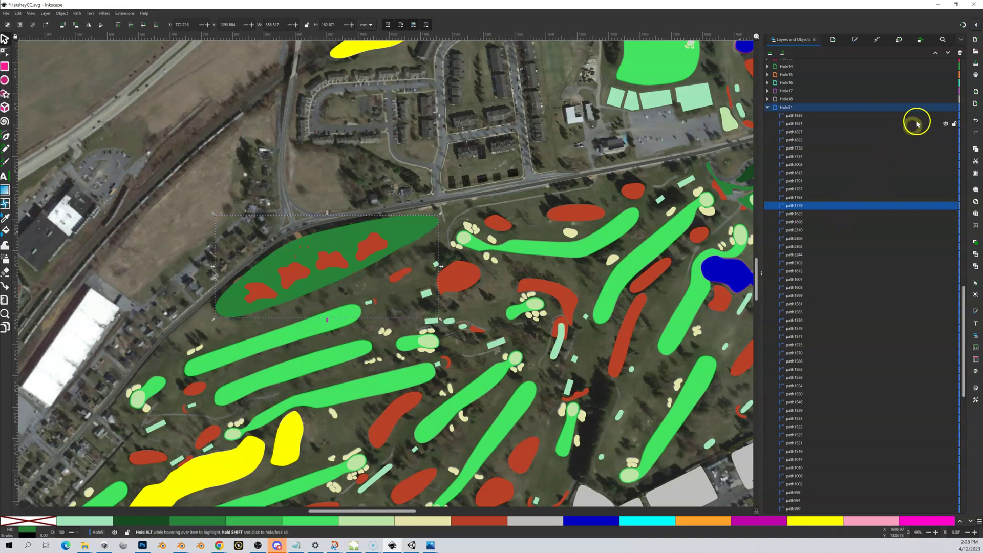
click(947, 108)
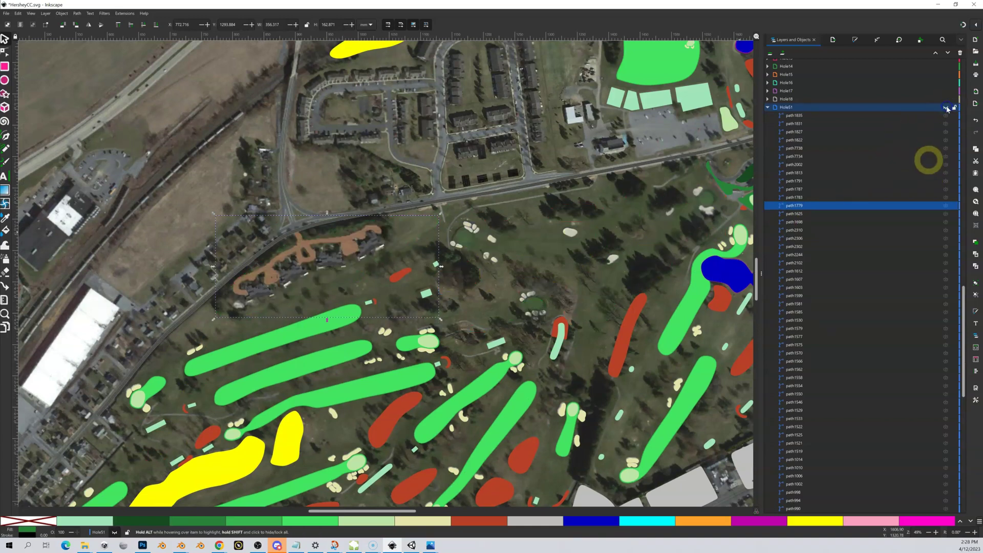
Step: Compare the brown-marked driveway with the traced dark green area by toggling the Hole51 layer, leaving the layer hidden
key(shift+equal)
key(shift+equal)
key(shift+equal)
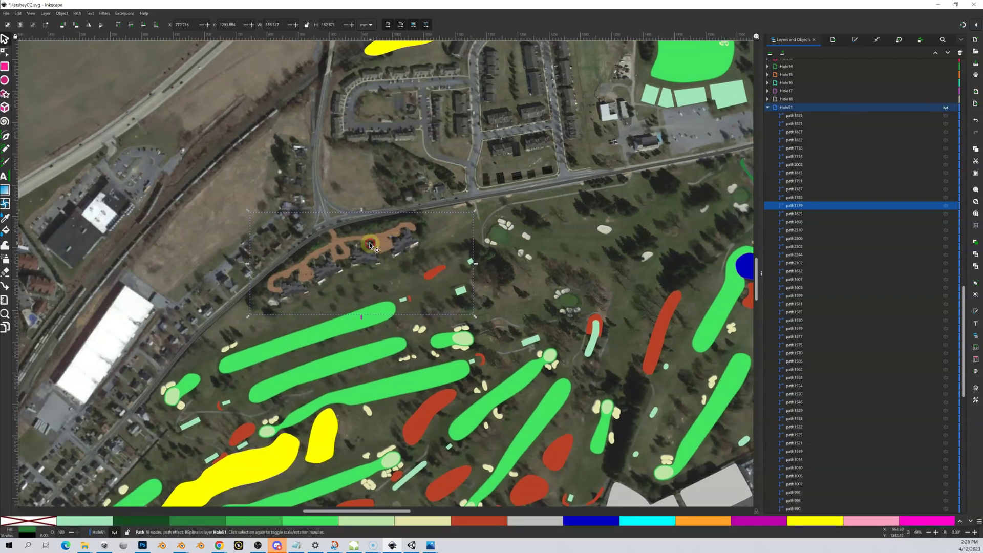
key(shift+equal)
key(shift+equal)
scroll(328, 257, left, 4)
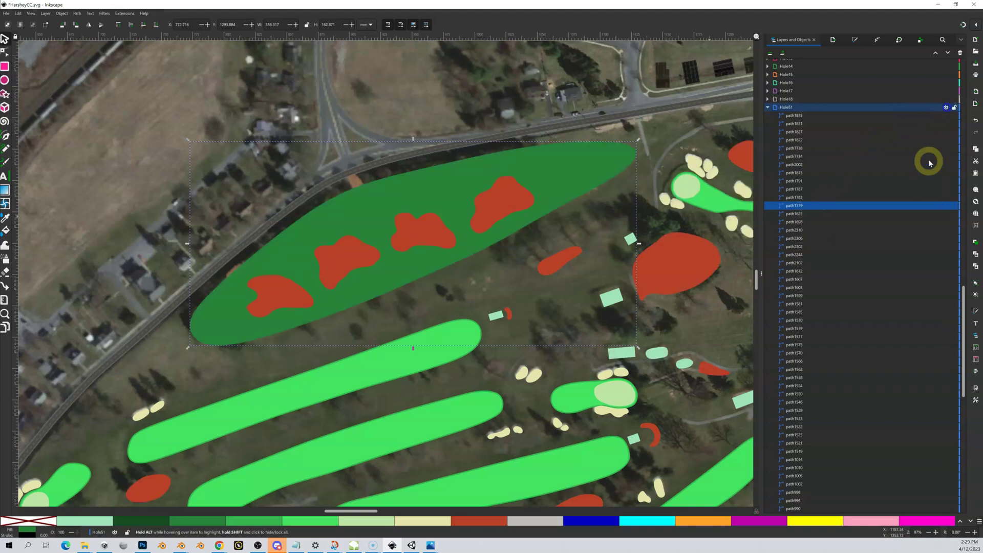
click(946, 108)
click(946, 108)
click(946, 108)
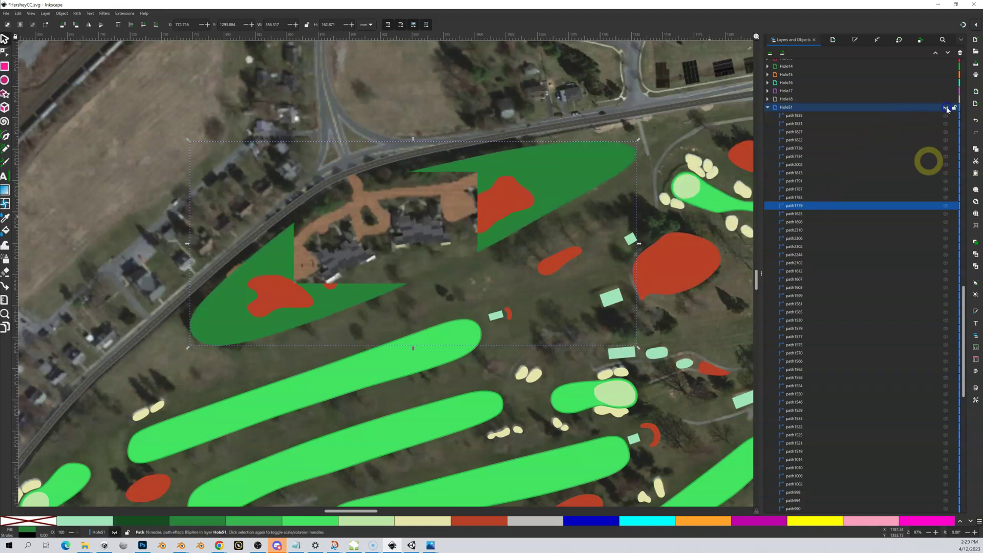
Step: Compare the dark green area and its red patches with the satellite houses by toggling the Hole51 layer, leaving the layer shown
click(946, 109)
click(946, 108)
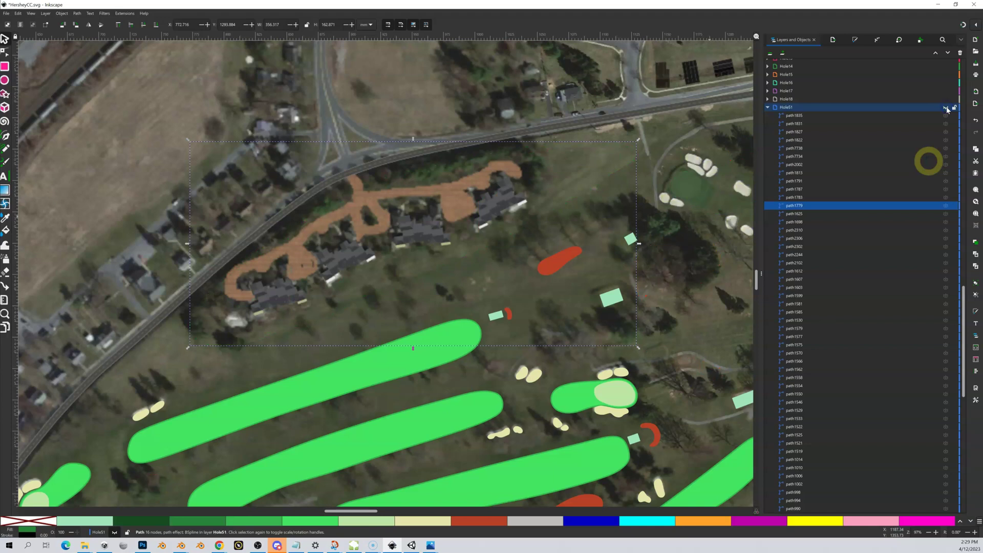
click(946, 108)
click(946, 108)
click(946, 108)
click(946, 108)
click(946, 108)
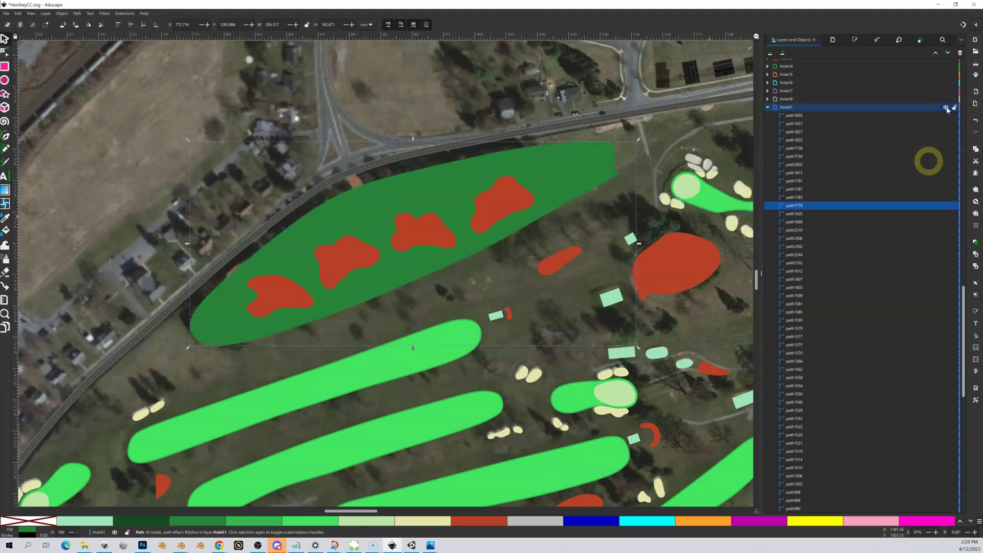
click(946, 108)
click(946, 108)
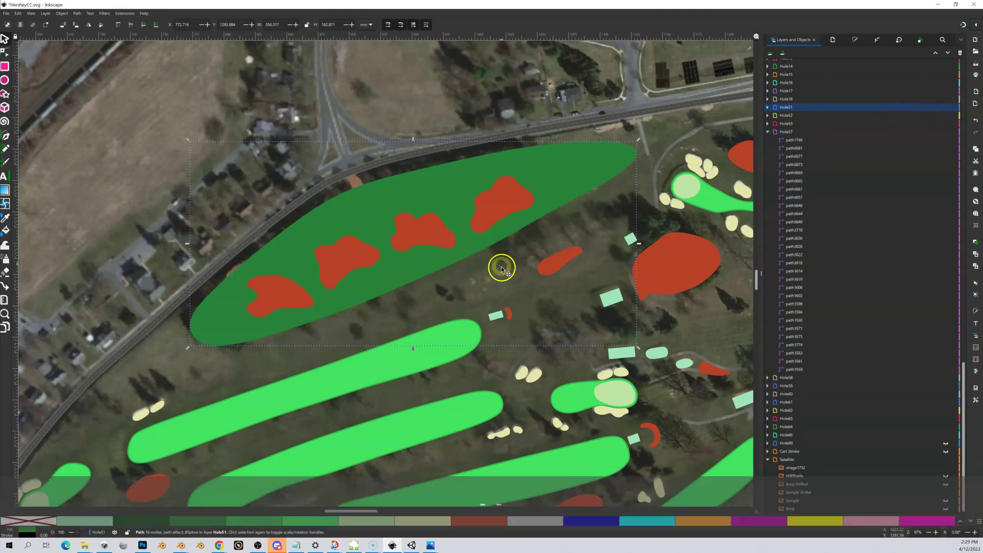
Step: Examine the traced shapes east of the dark green area, the overall course layout and the surroundings of the clubhouse
scroll(501, 267, right, 8)
scroll(501, 285, right, 5)
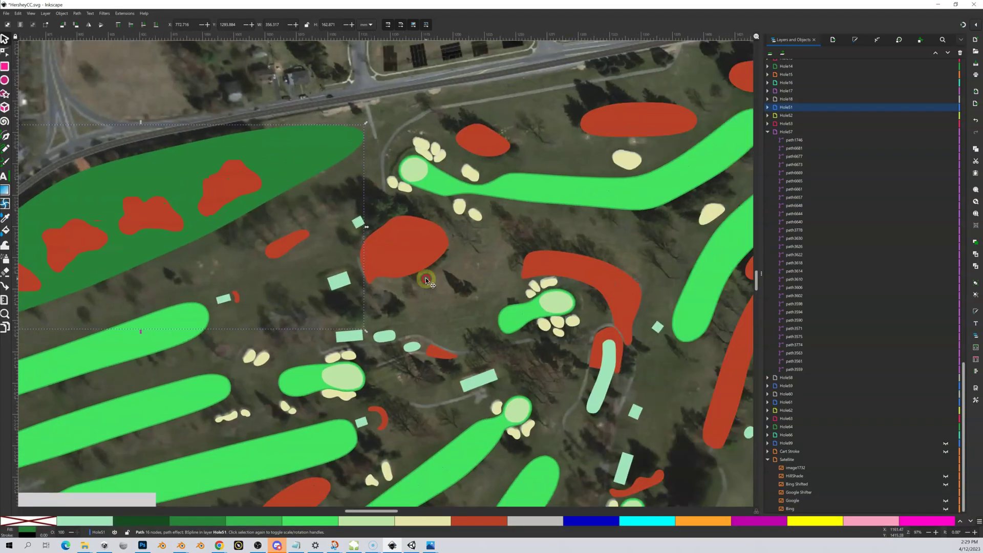
scroll(467, 286, down, 1)
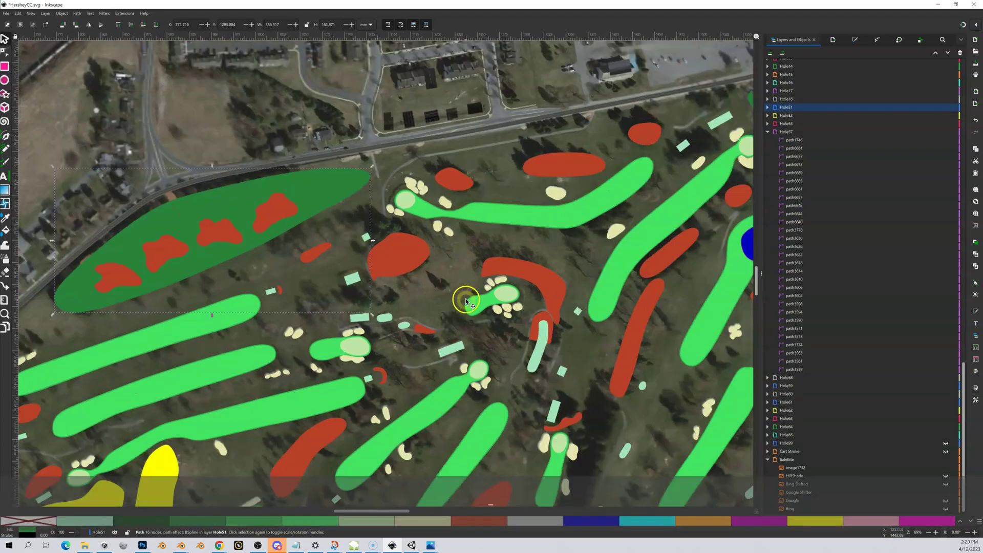
scroll(466, 282, down, 1)
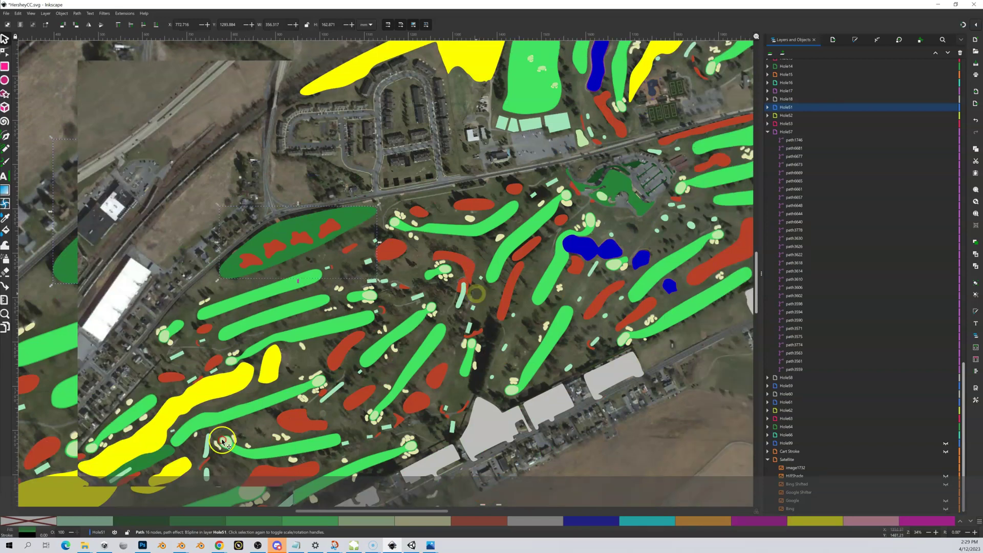
scroll(440, 289, down, 1)
scroll(435, 291, down, 1)
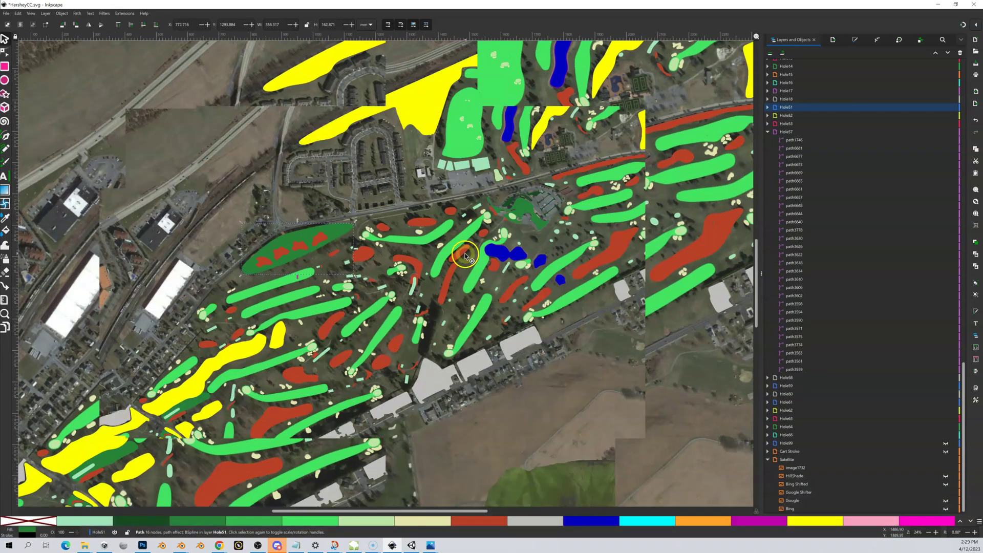
scroll(507, 283, right, 2)
scroll(507, 283, up, 1)
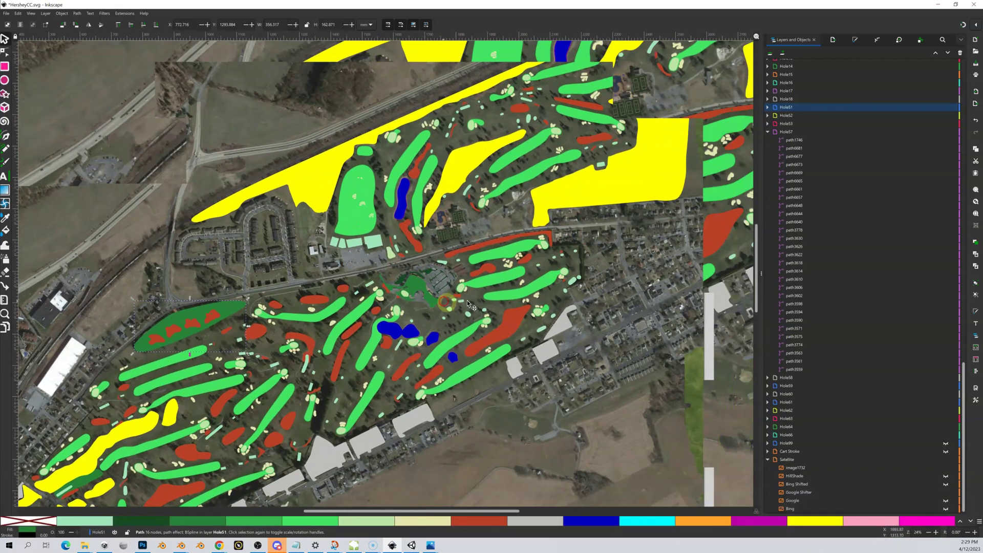